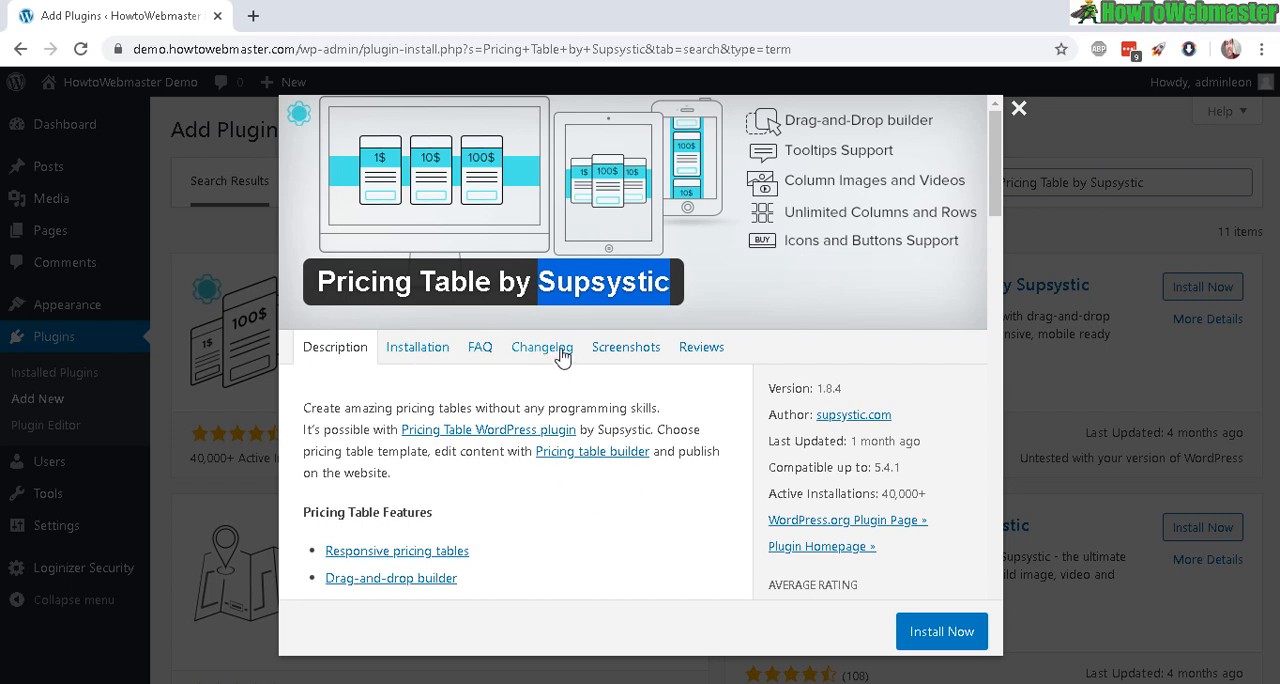
# Step: Review the screenshots of the Pricing Table by Supsystic plugin, and install and activate it
pyautogui.click(622, 355)
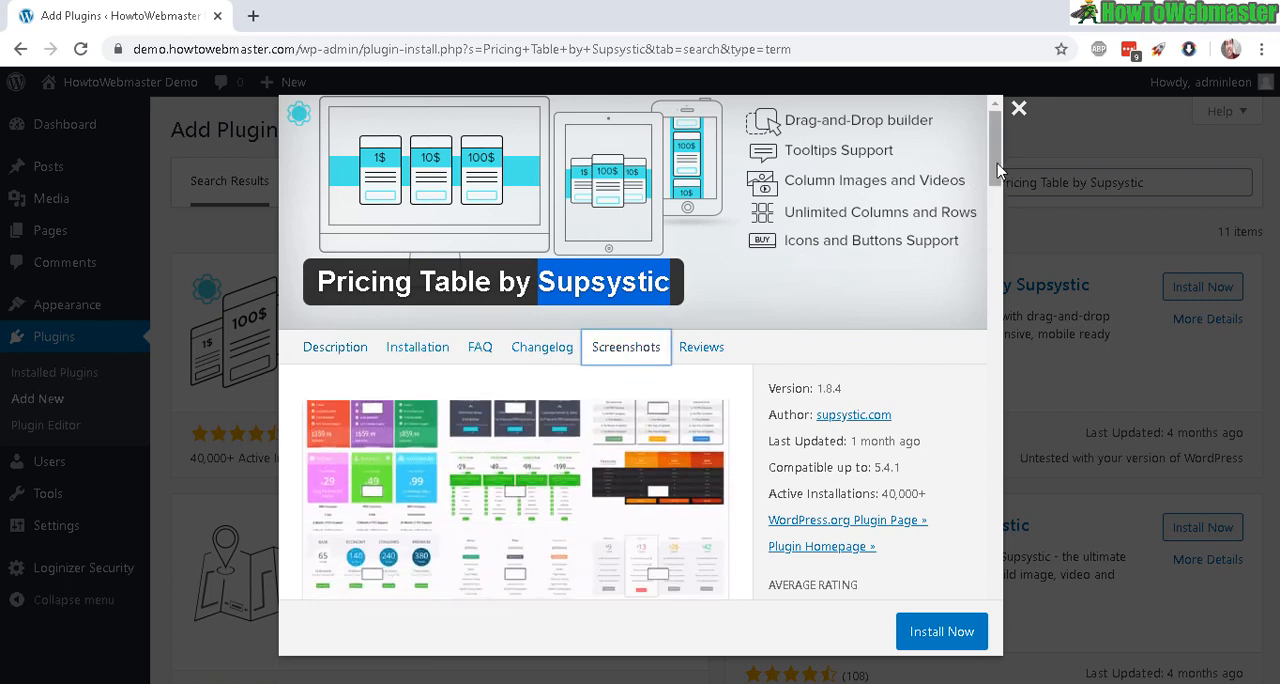
pyautogui.scroll(-1, 428, 445)
pyautogui.scroll(-3, 428, 445)
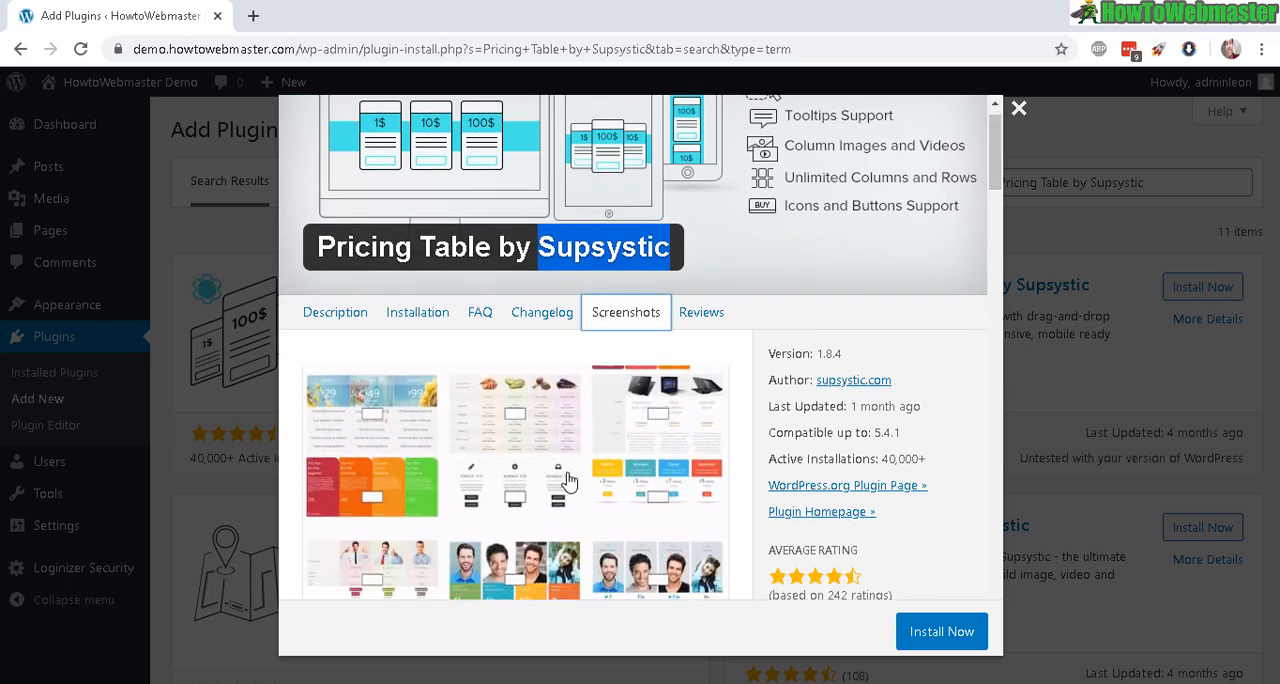
pyautogui.scroll(-5, 545, 470)
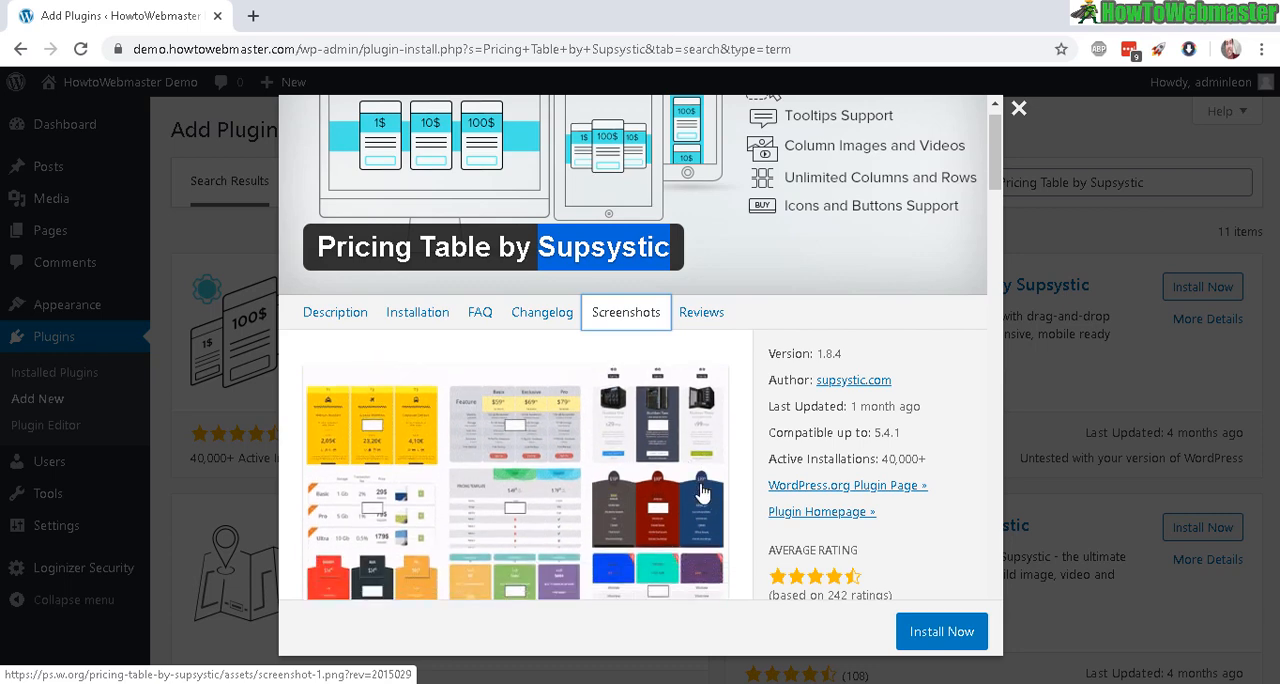
pyautogui.click(948, 626)
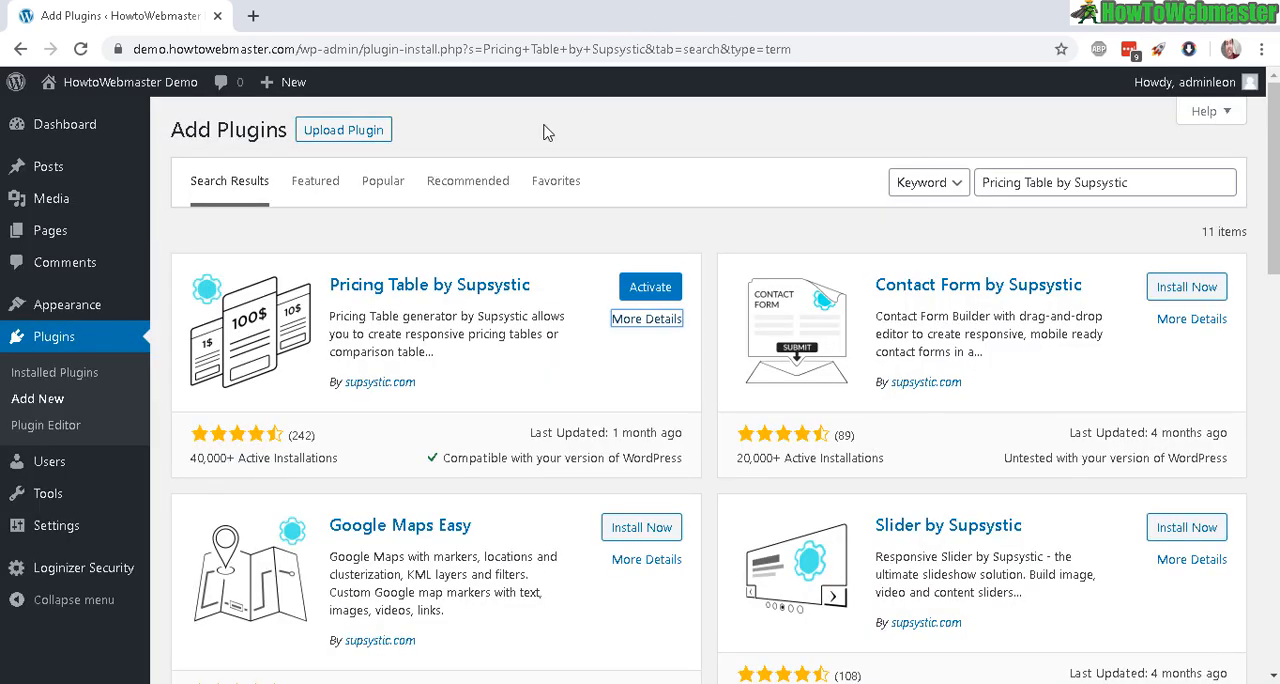
pyautogui.click(652, 292)
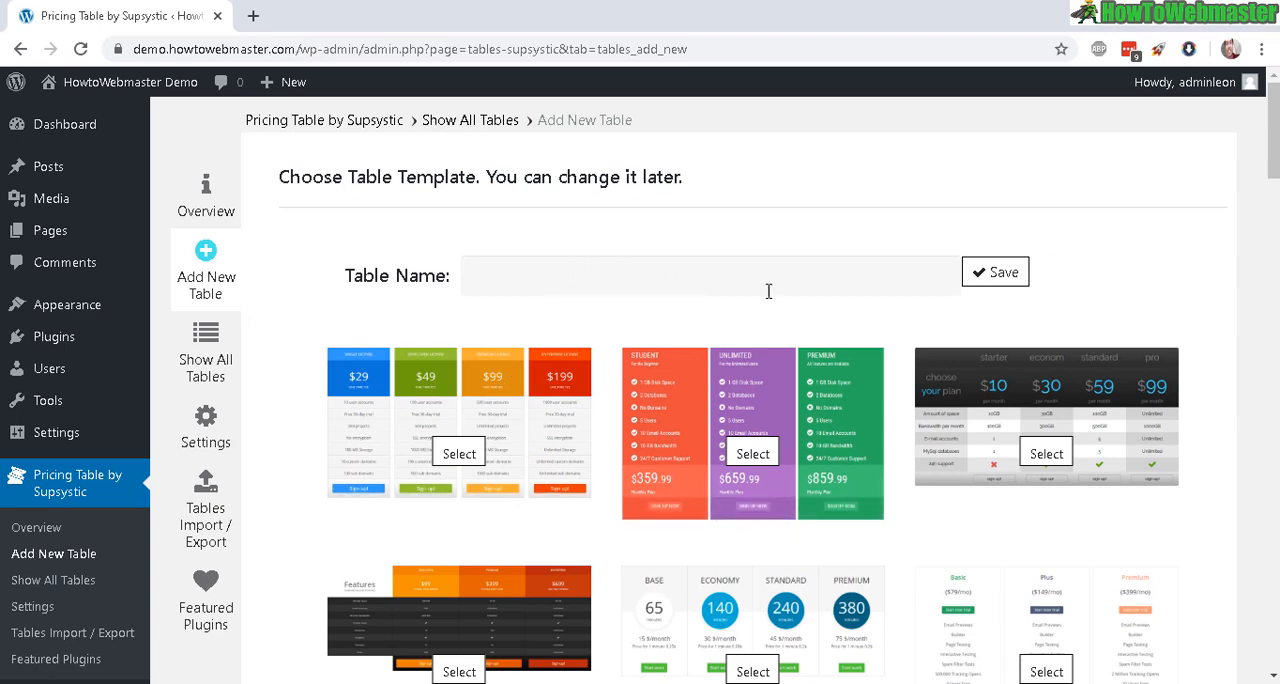
# Step: Create a new table named Demo Pricing Table 1 from the Flat Table template
pyautogui.click(605, 284)
pyautogui.write('Demo Pricing Table 1')
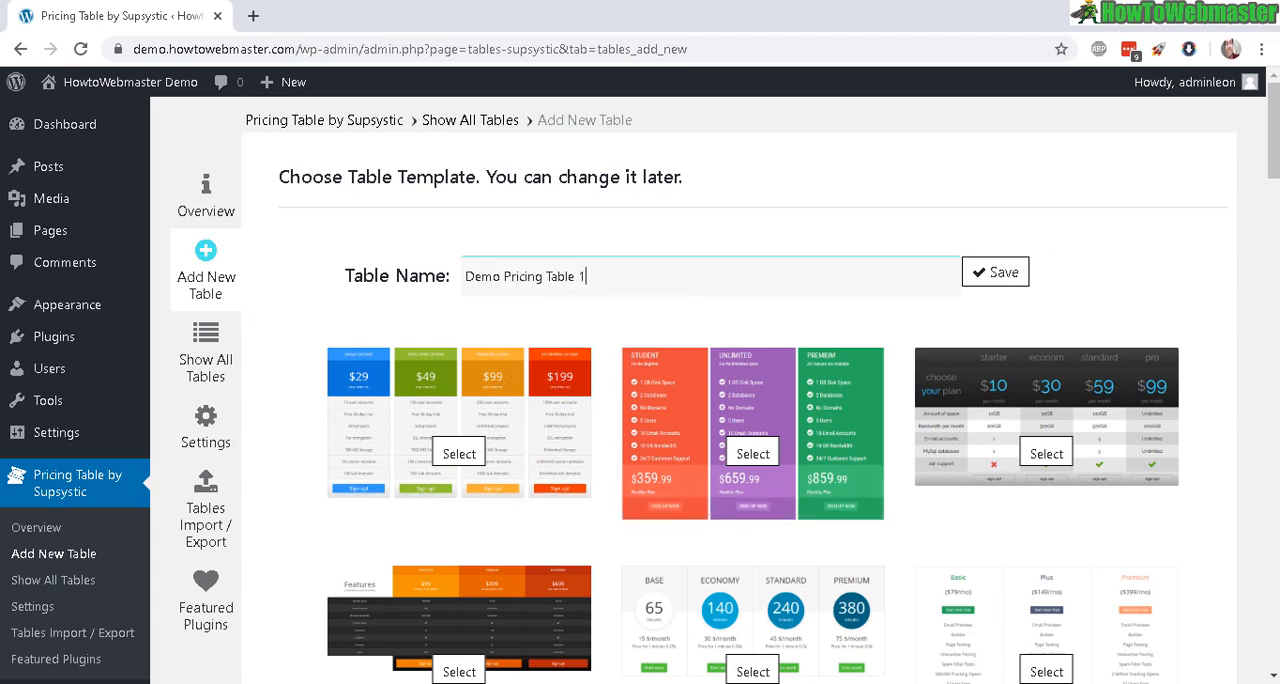
pyautogui.scroll(-1, 494, 357)
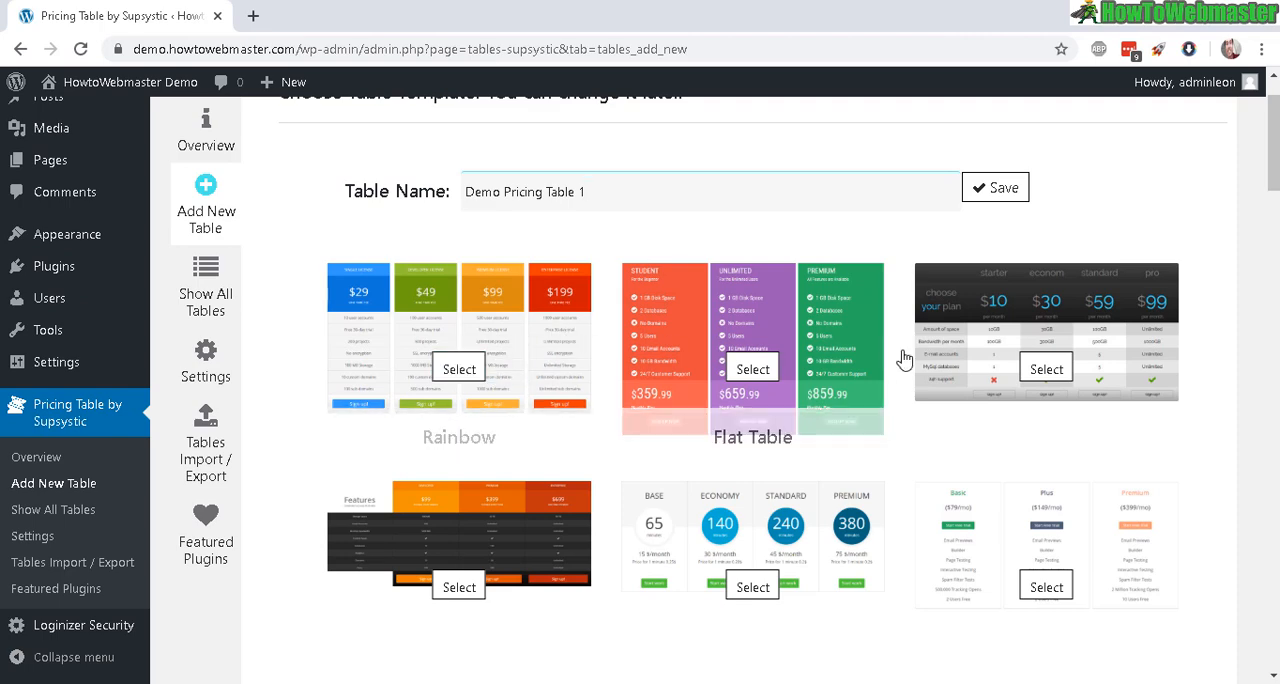
pyautogui.scroll(-3, 904, 358)
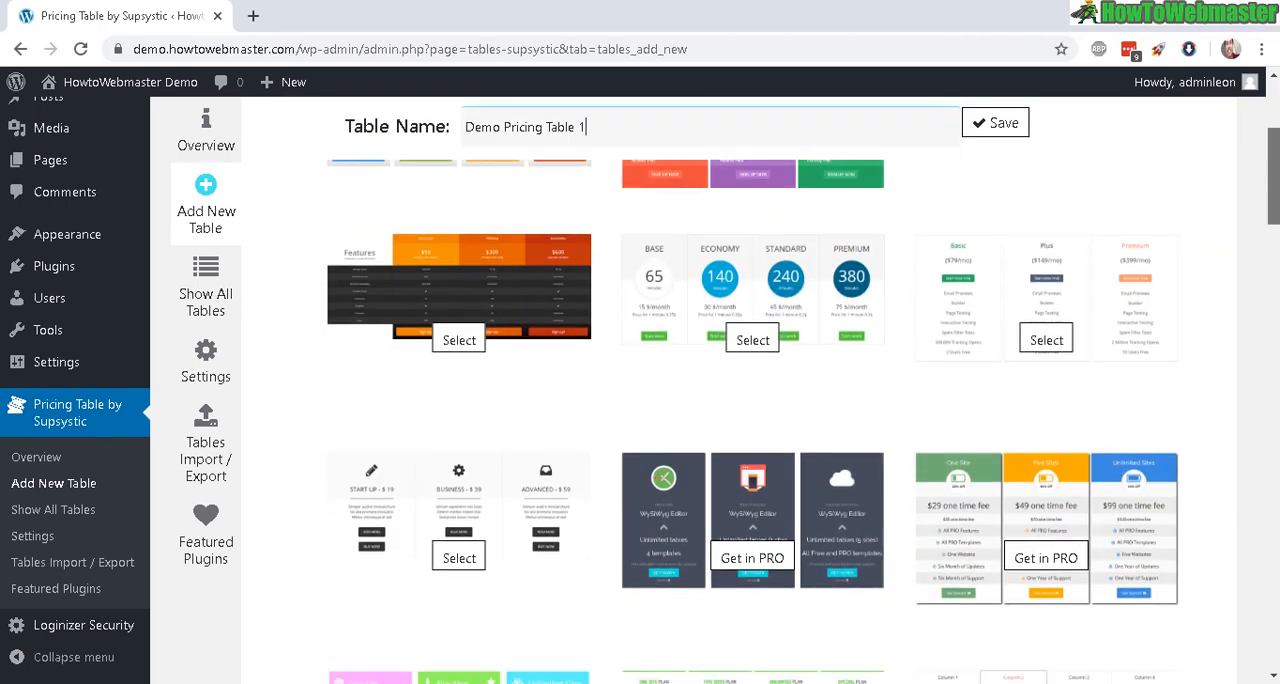
pyautogui.scroll(2, 750, 400)
pyautogui.scroll(-3, 750, 400)
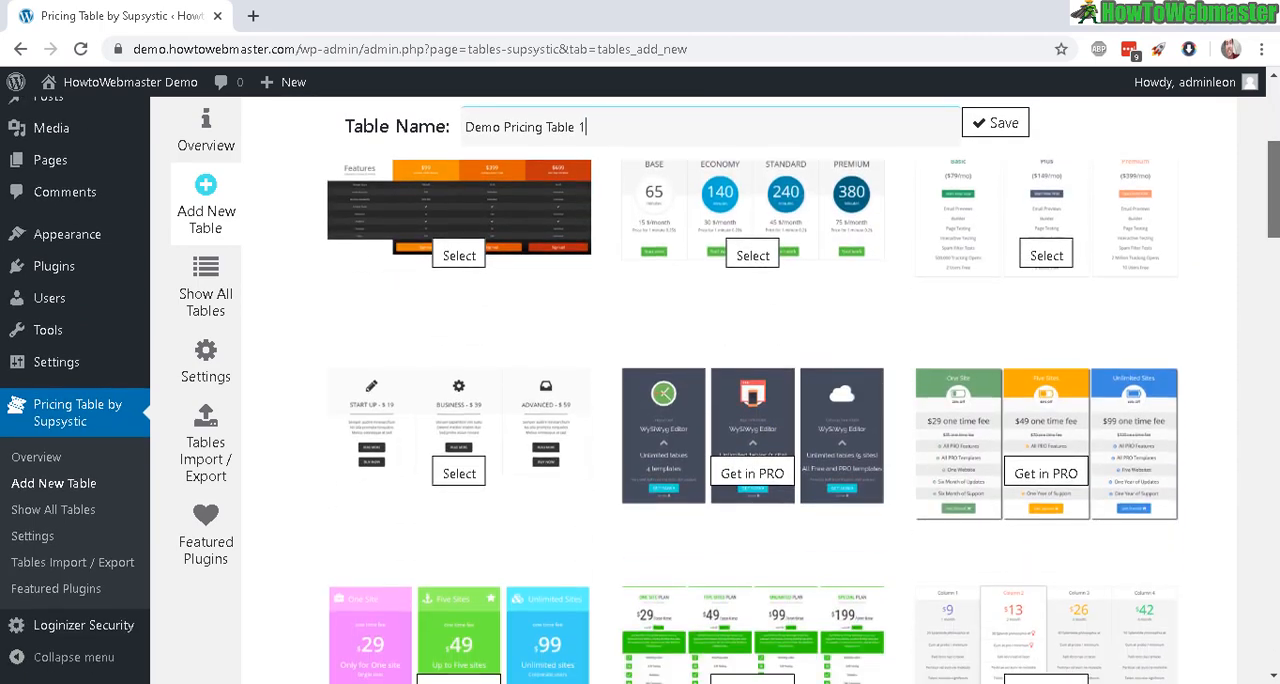
pyautogui.scroll(-2, 1030, 290)
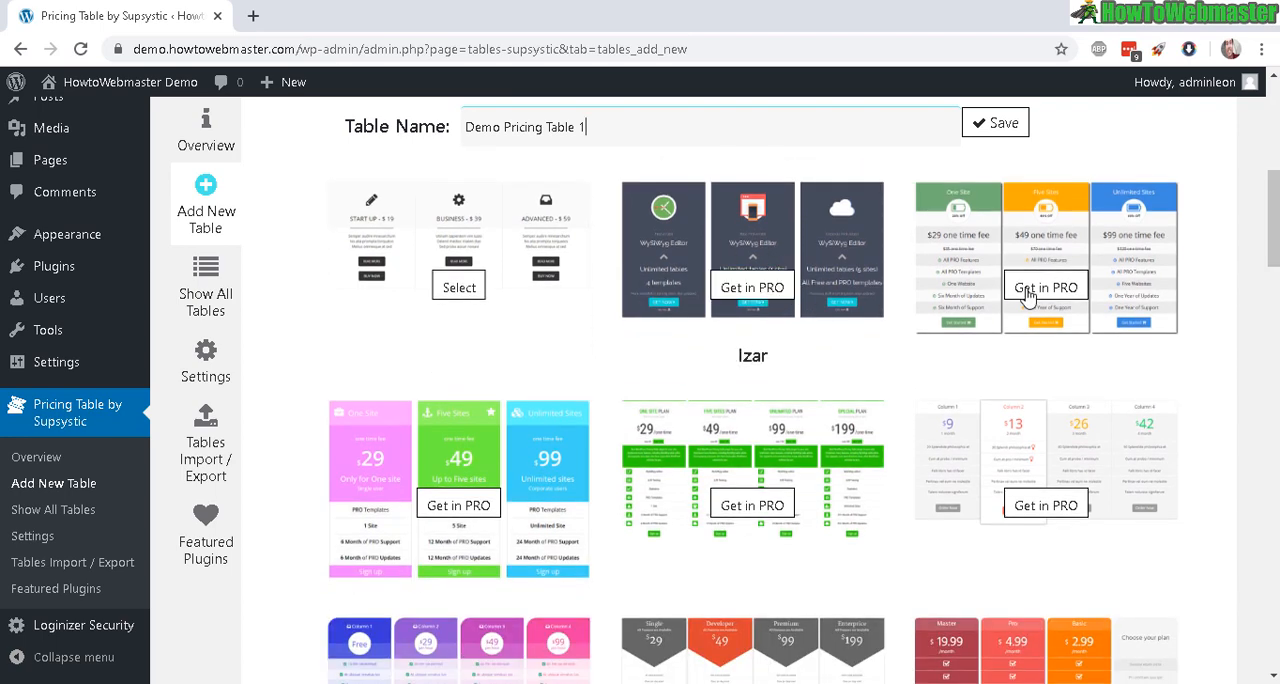
pyautogui.moveTo(1276, 240); pyautogui.dragTo(1226, 166)
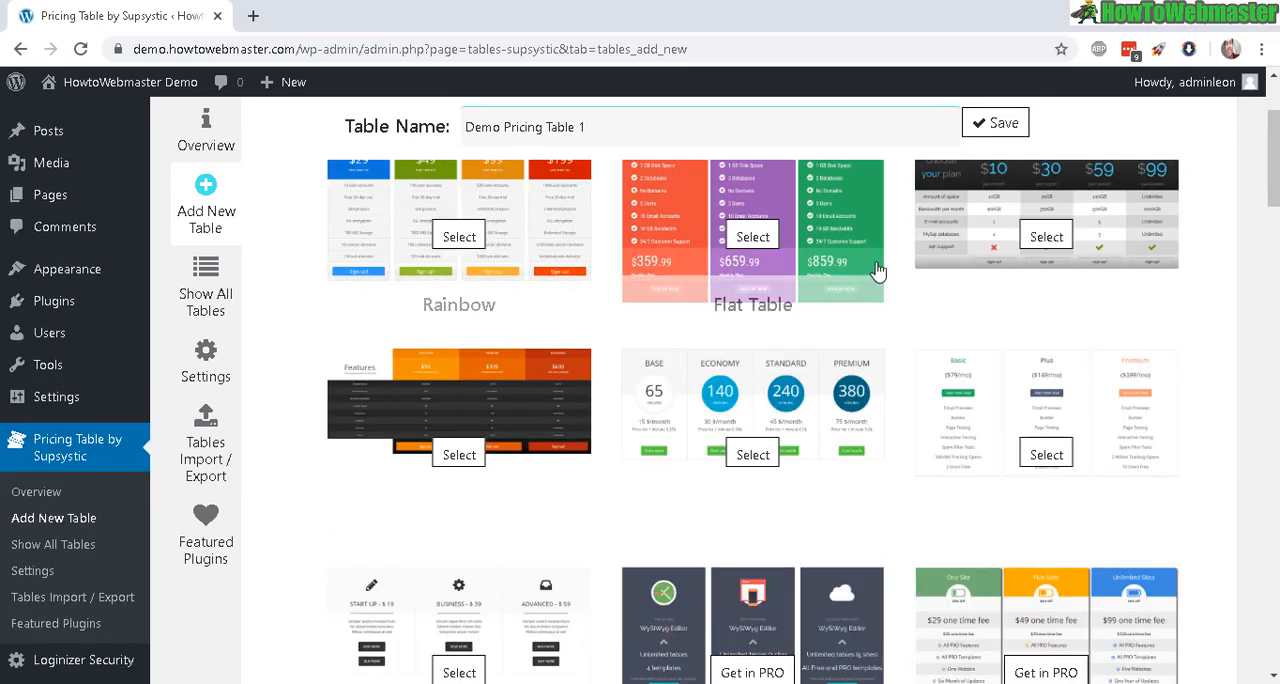
pyautogui.scroll(1, 1245, 145)
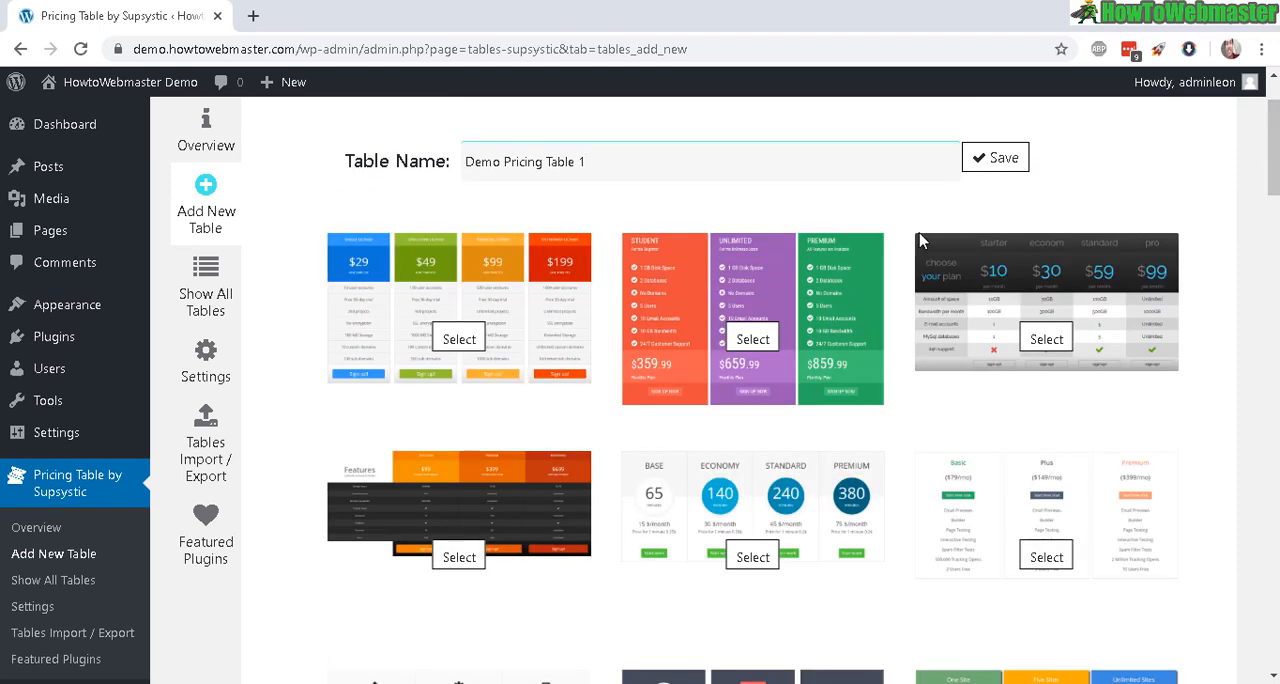
pyautogui.click(752, 341)
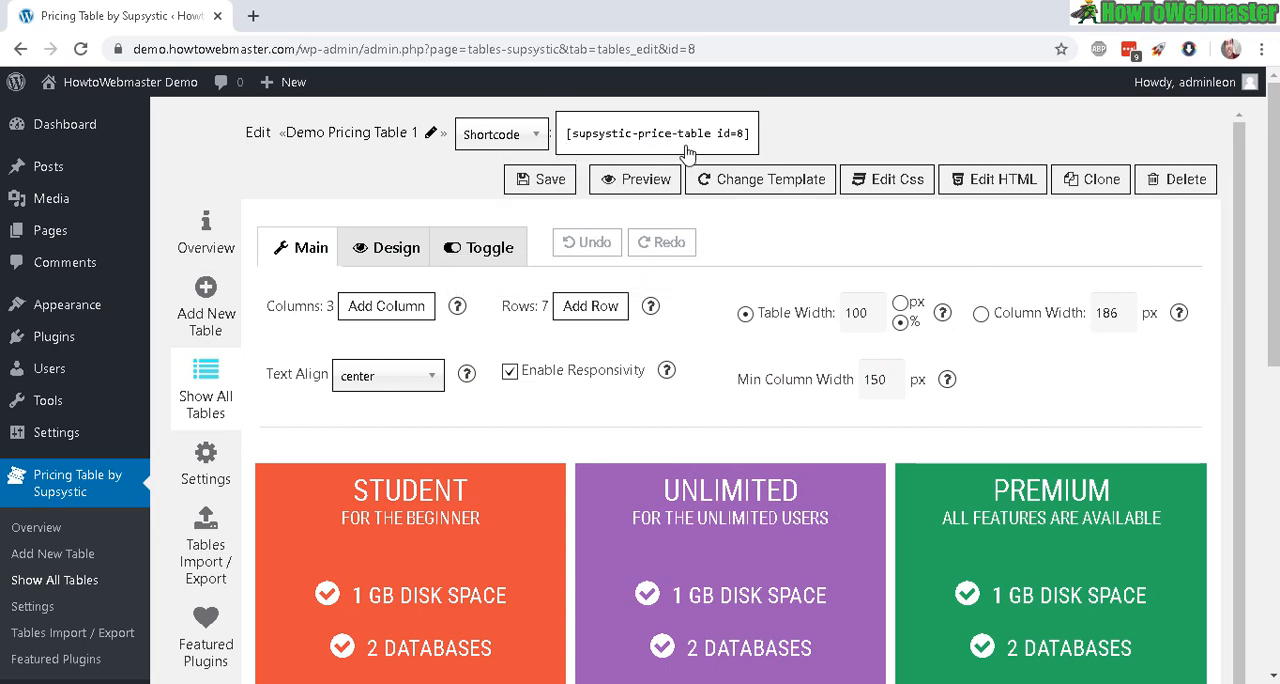
# Step: Insert the text "isajdiaj" in front of the STUDENT heading in the first column
pyautogui.moveTo(1276, 201); pyautogui.dragTo(1276, 326)
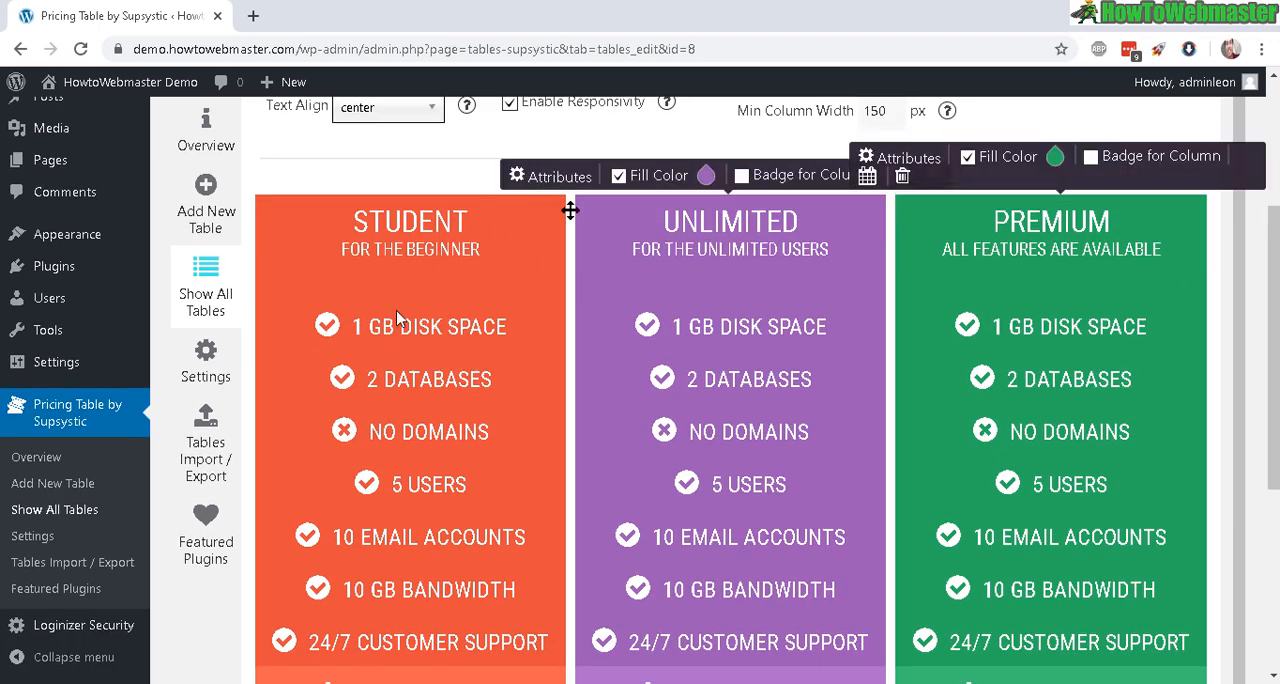
pyautogui.click(418, 240)
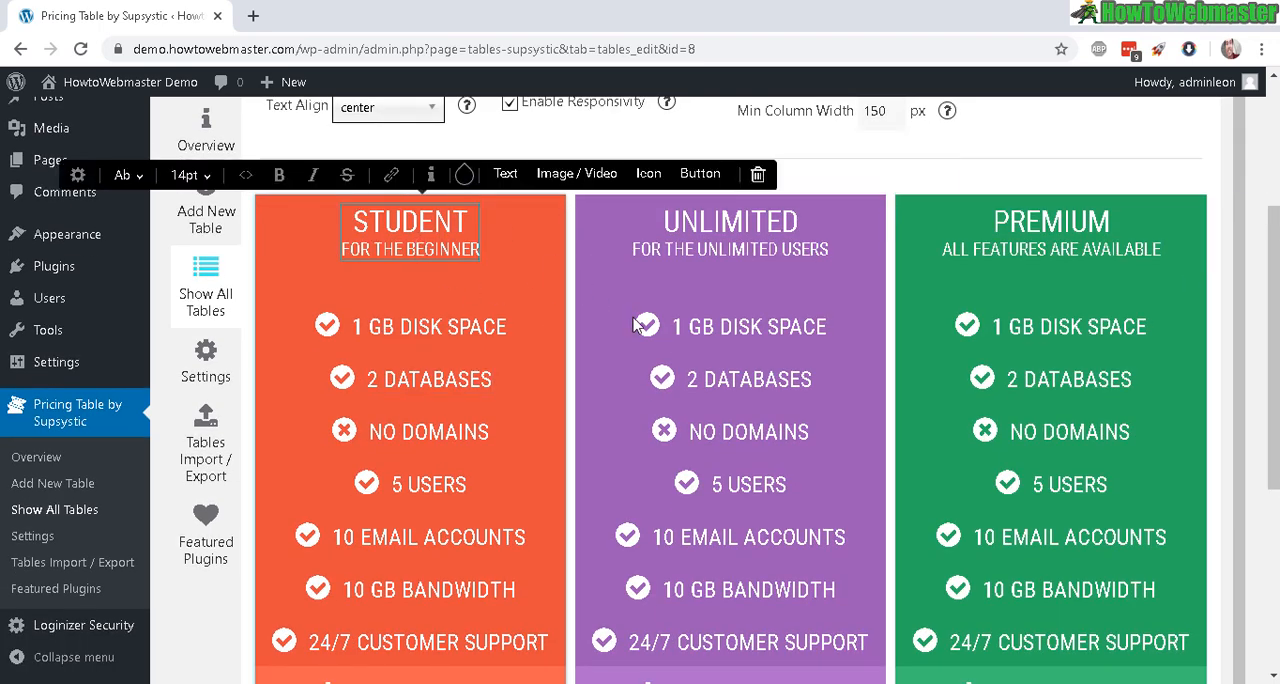
pyautogui.click(738, 248)
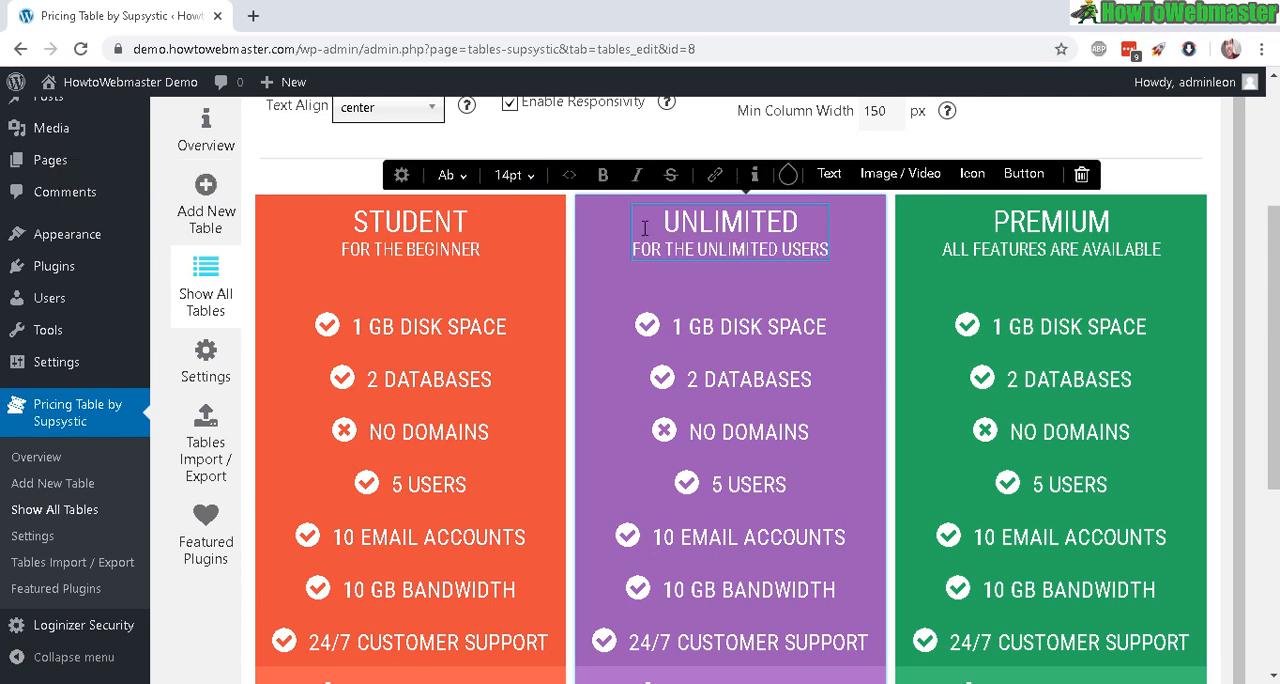
pyautogui.click(333, 330)
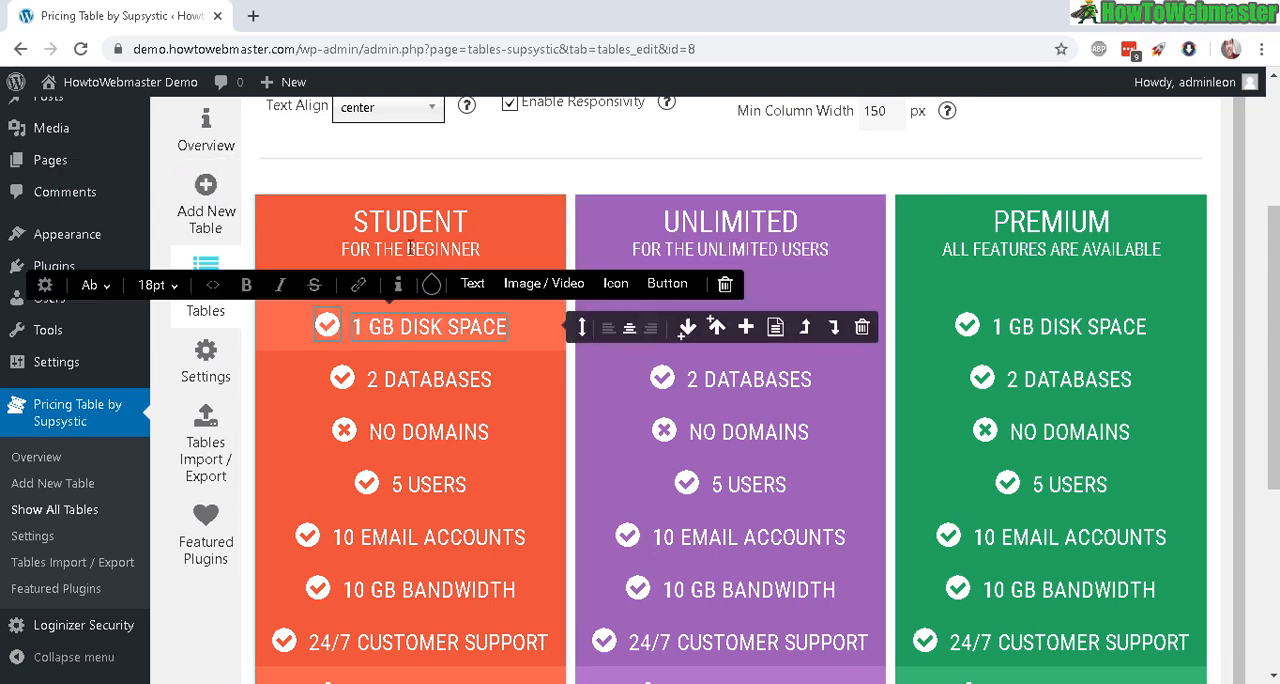
pyautogui.click(376, 220)
pyautogui.click(362, 218)
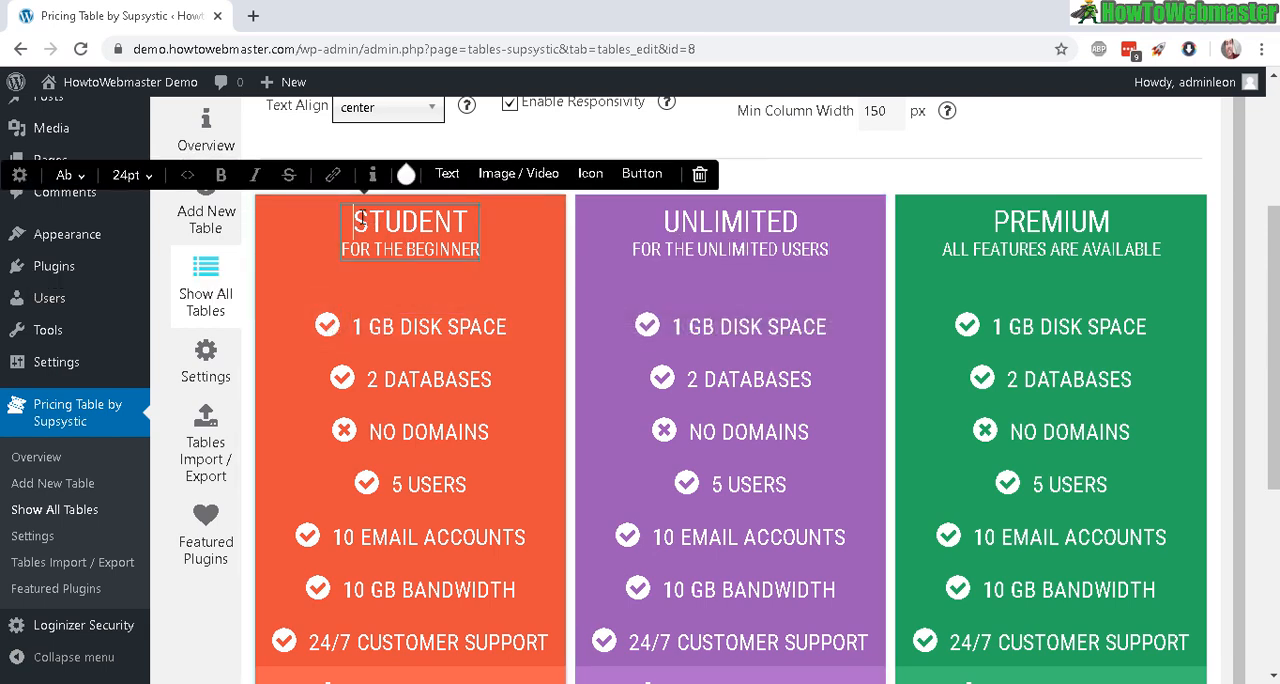
pyautogui.write('isajdiaj')
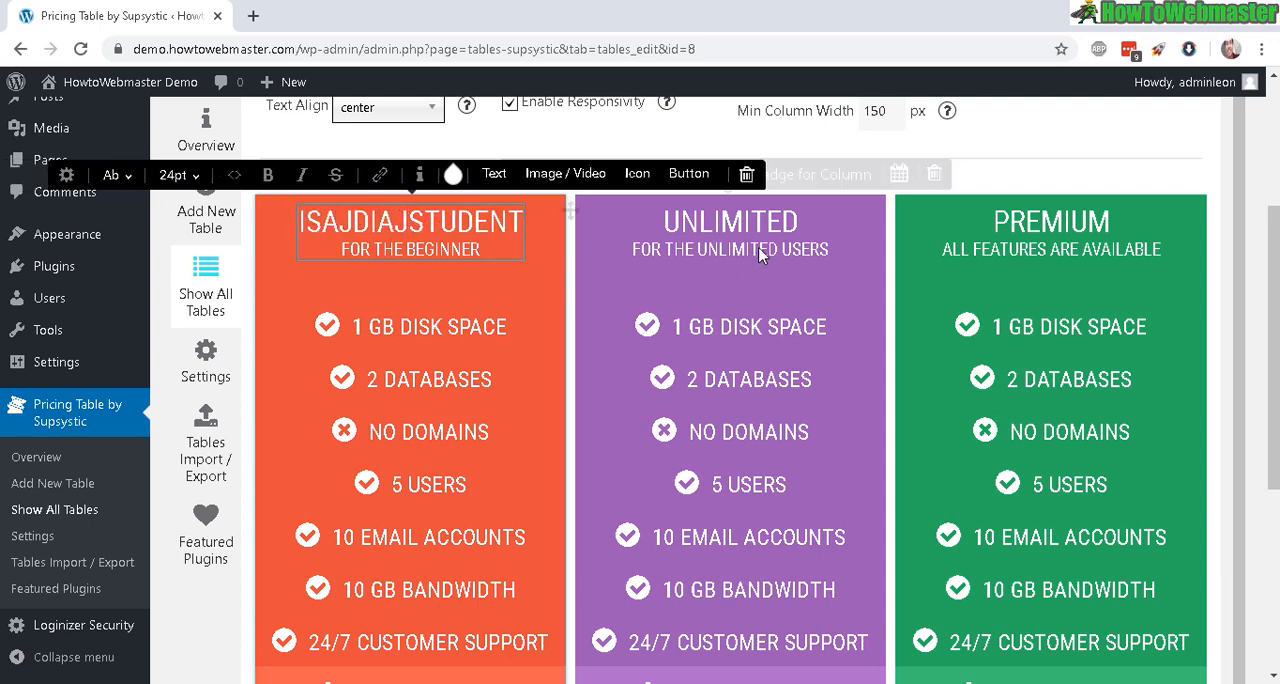
# Step: Examine the editable headings, feature rows and price texts across the pricing table's columns
pyautogui.click(679, 227)
pyautogui.click(660, 226)
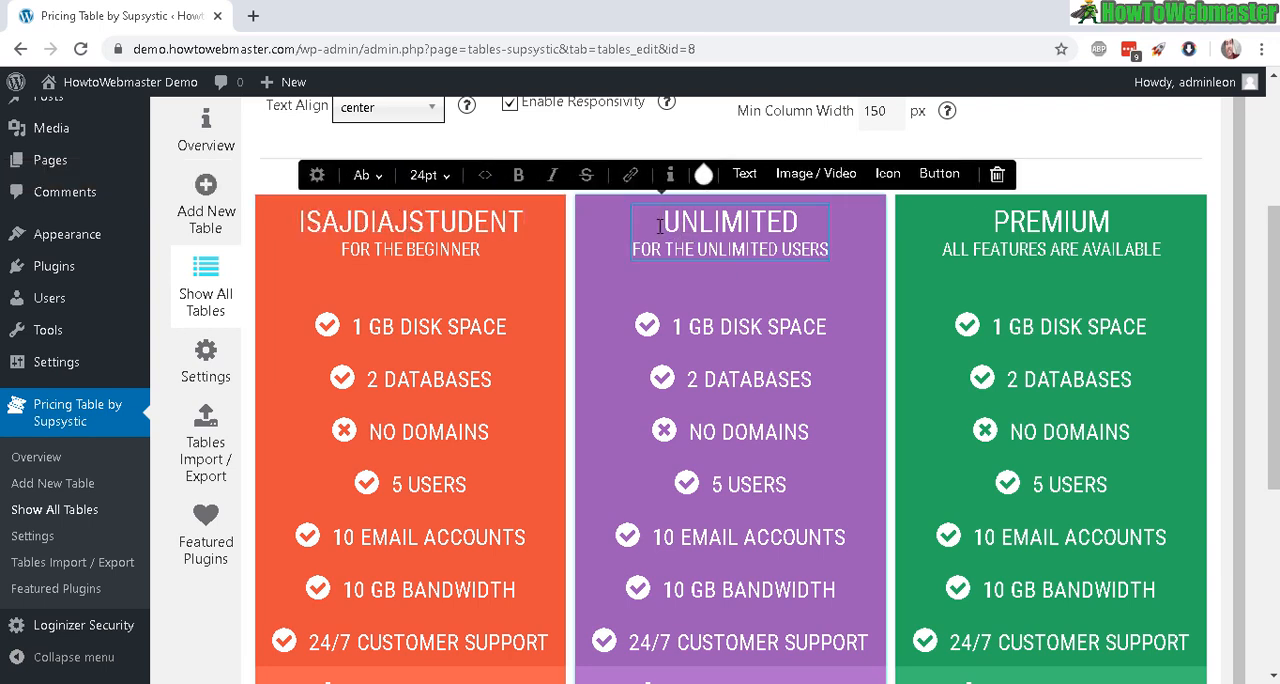
pyautogui.click(363, 318)
pyautogui.scroll(-3, 360, 330)
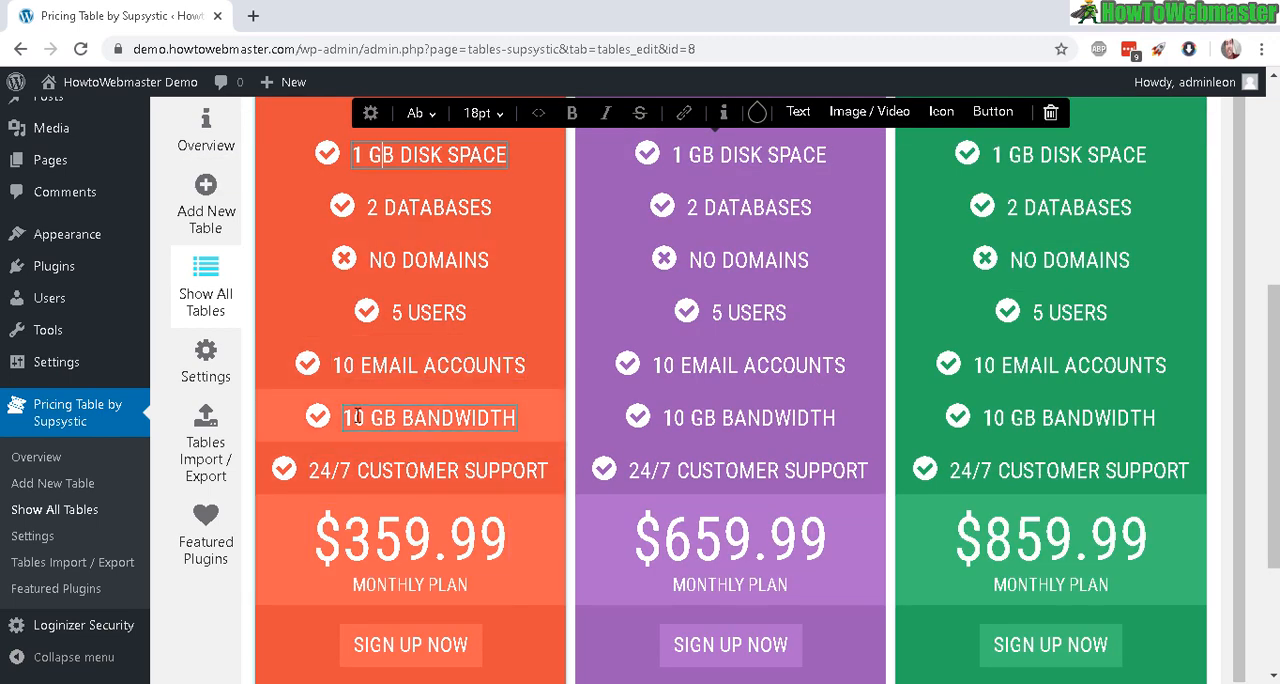
pyautogui.moveTo(348, 418); pyautogui.dragTo(560, 423)
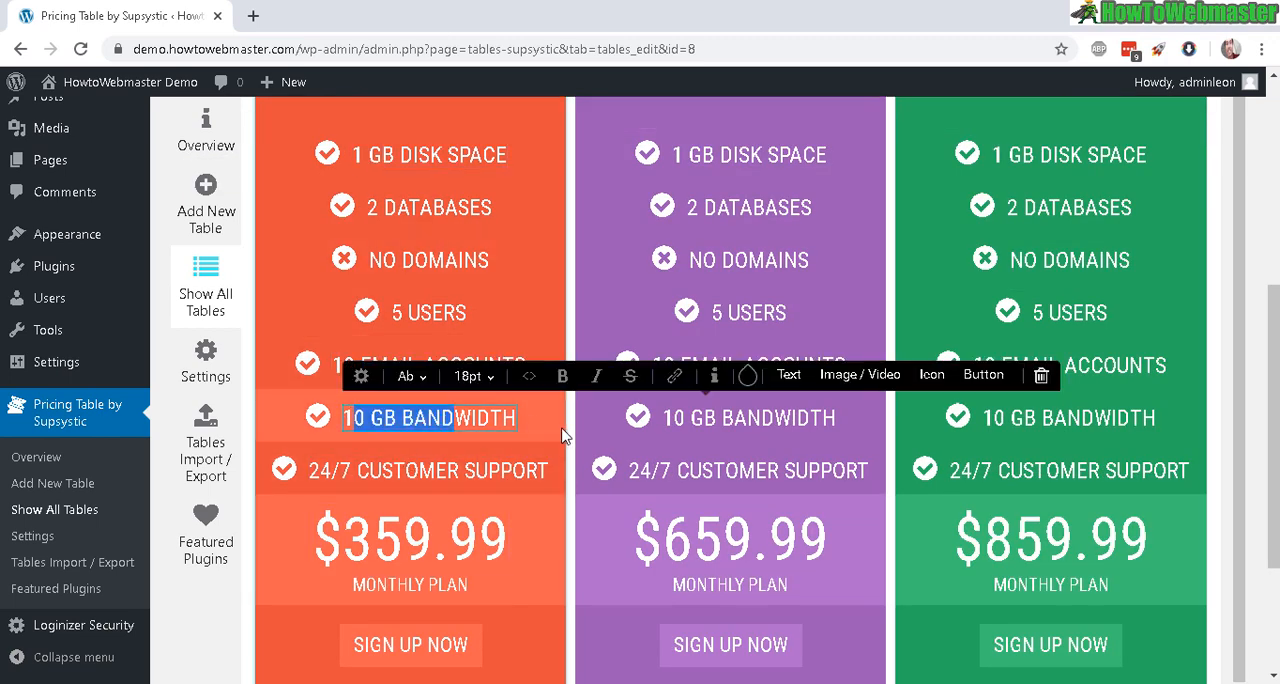
pyautogui.click(389, 256)
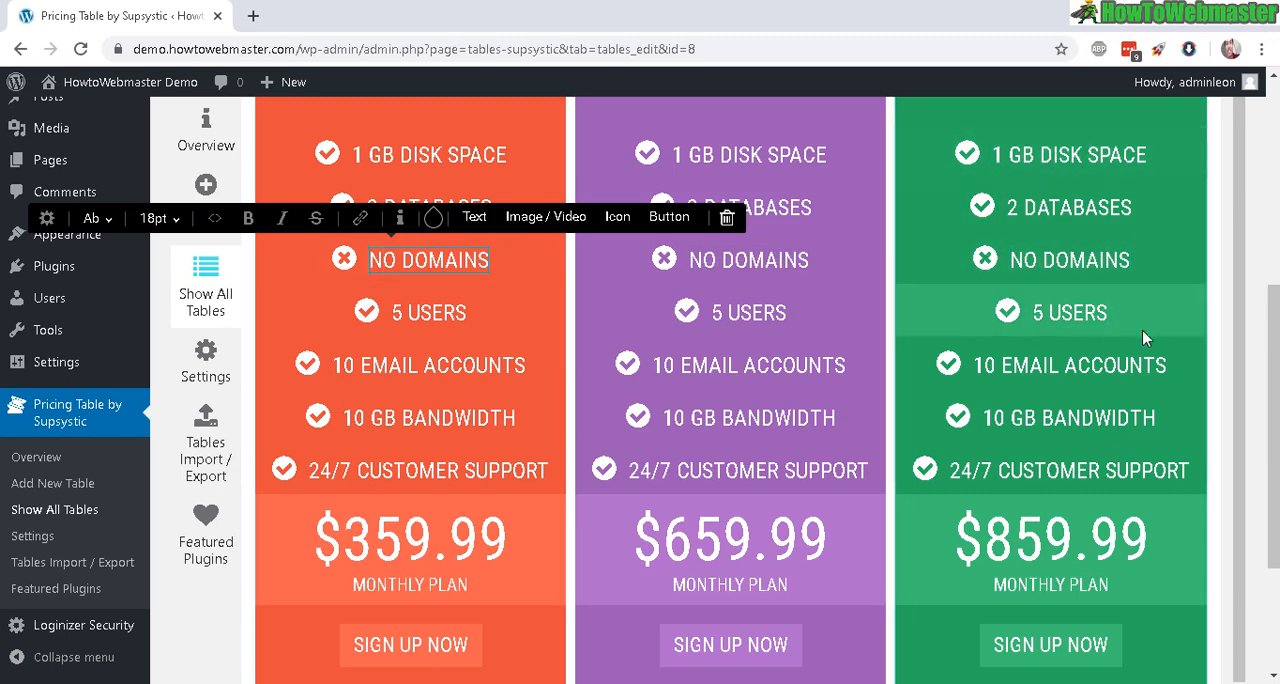
pyautogui.scroll(-3, 1050, 330)
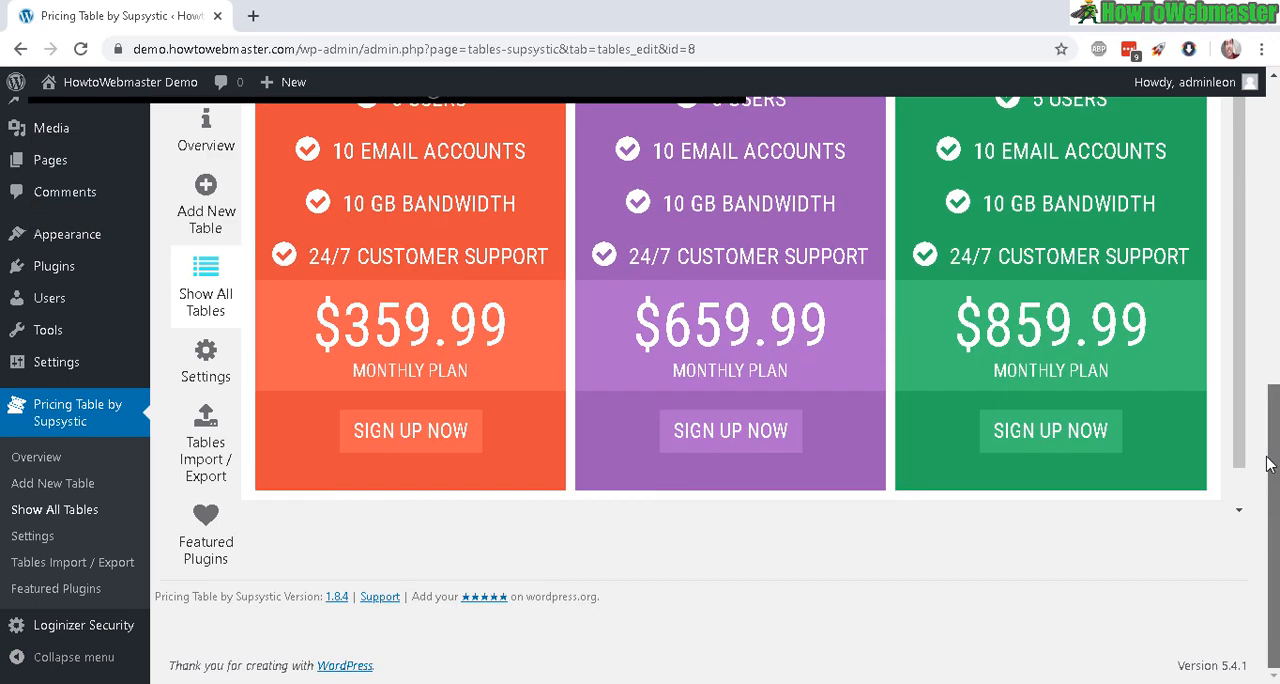
pyautogui.click(1006, 352)
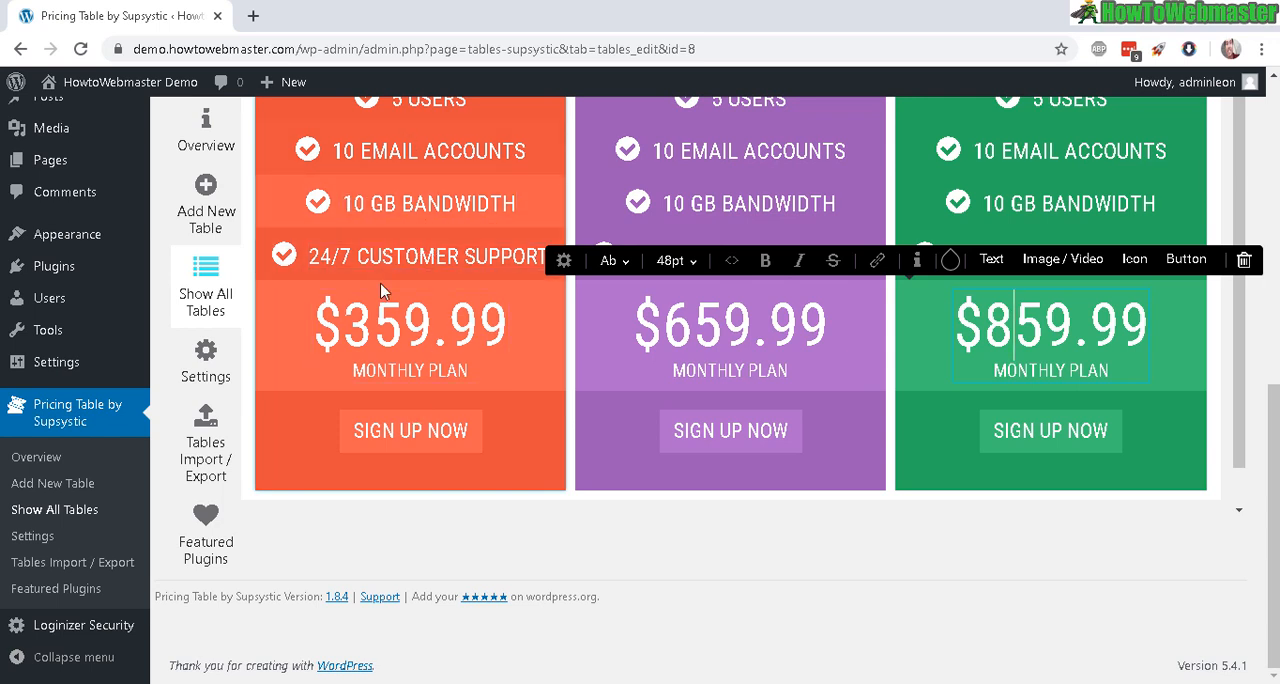
# Step: Open the link settings of the first column's Sign Up Now button and select the supsystic.com/ part of its address
pyautogui.click(360, 430)
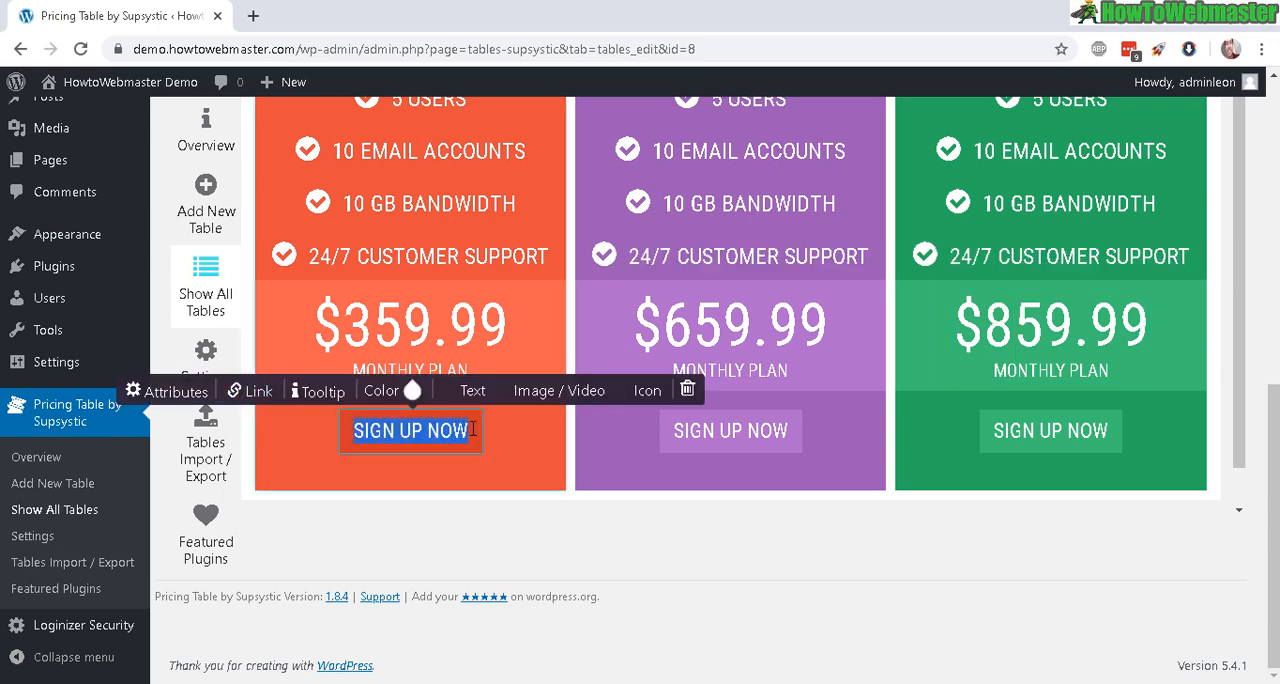
pyautogui.click(250, 390)
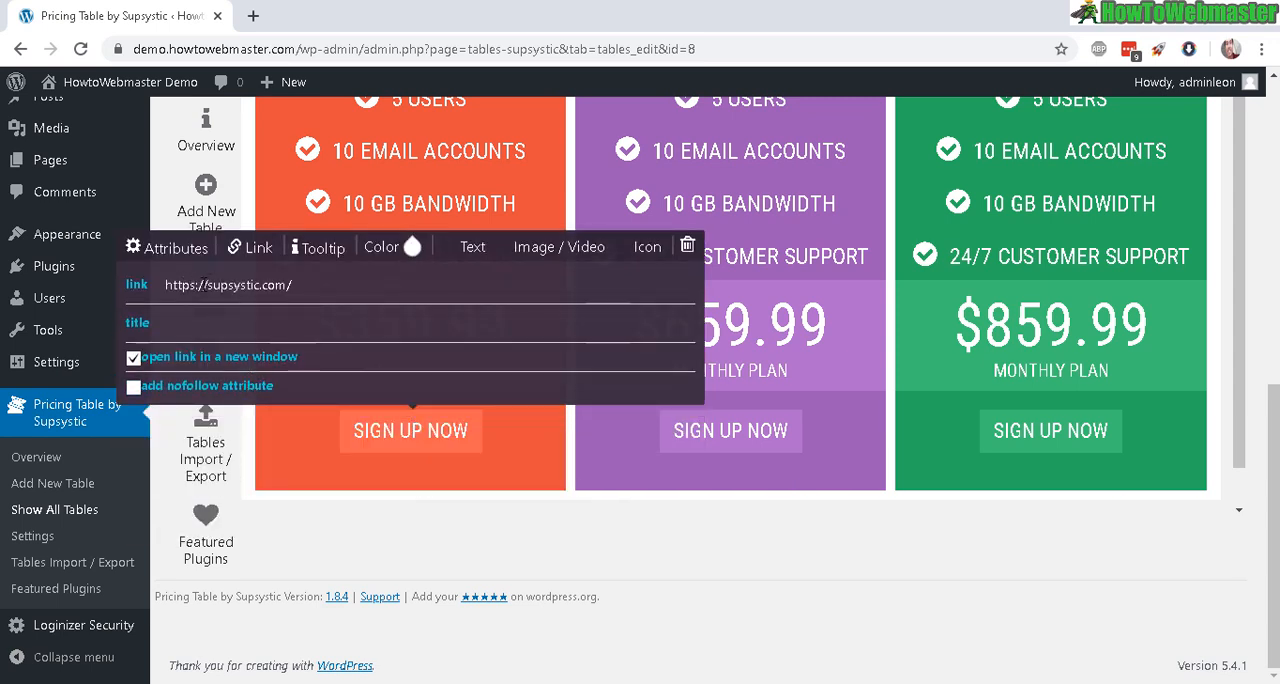
pyautogui.moveTo(208, 285); pyautogui.dragTo(275, 285)
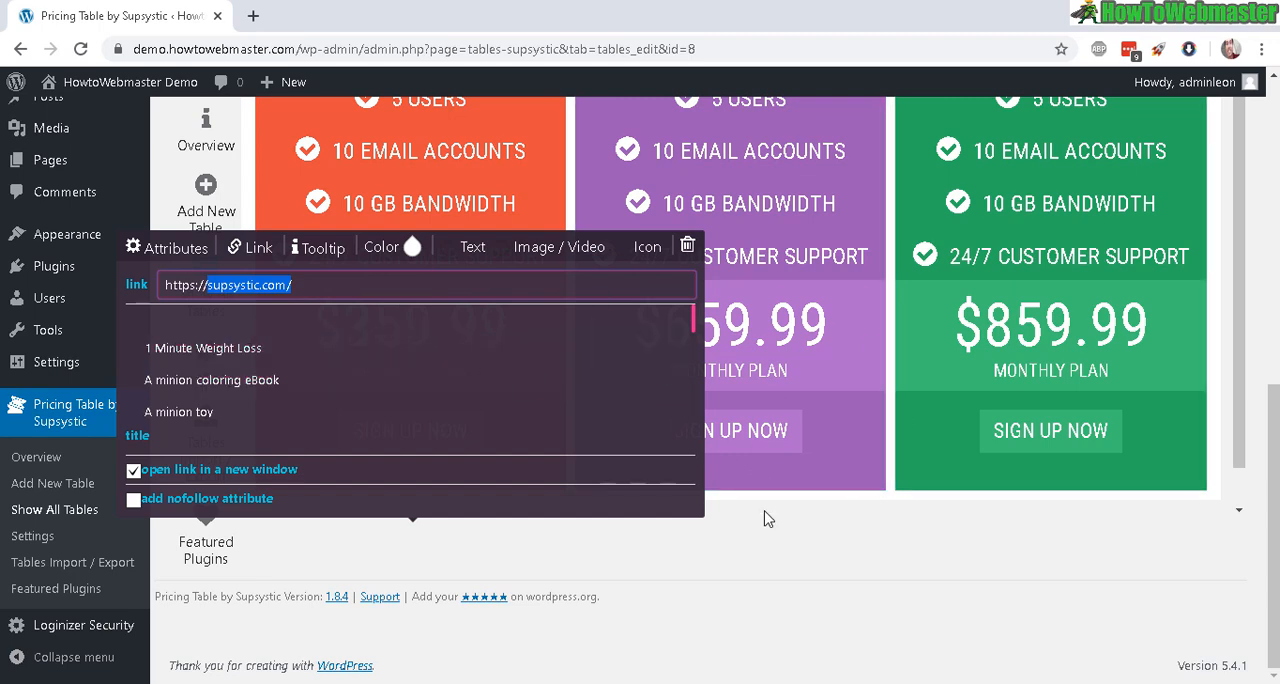
# Step: Add a fourth column to the pricing table and delete that extra column again
pyautogui.moveTo(1273, 500); pyautogui.dragTo(1248, 198)
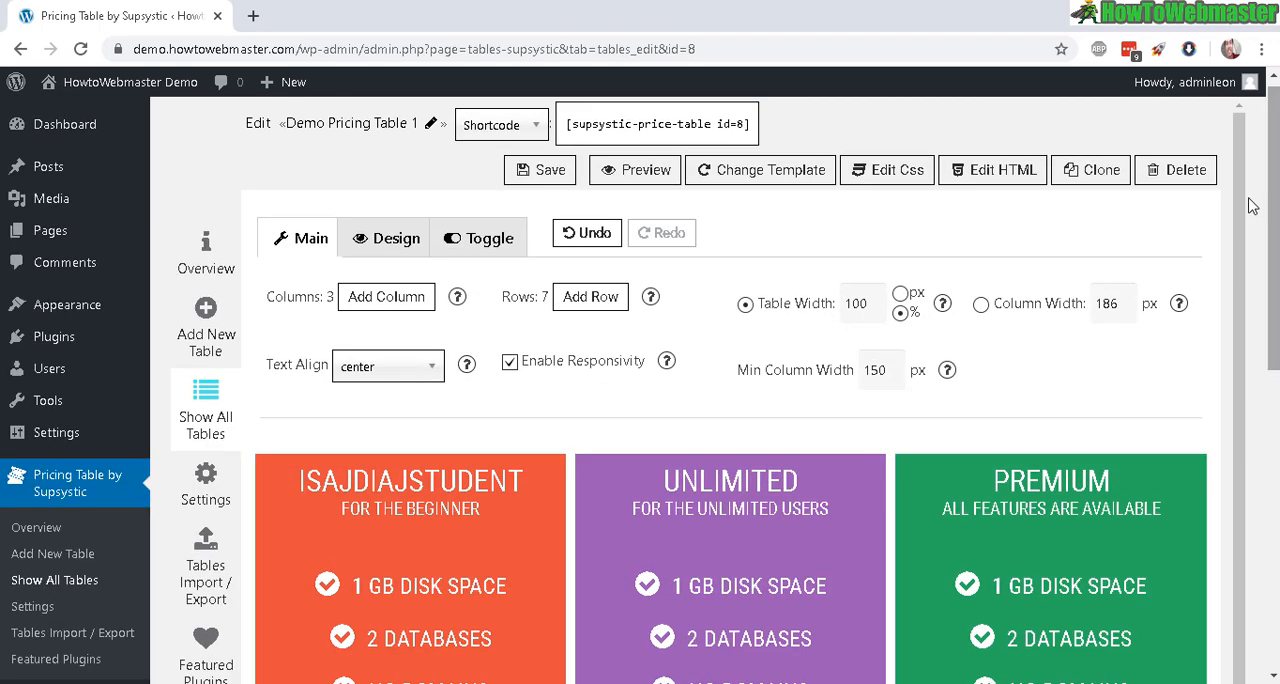
pyautogui.click(370, 300)
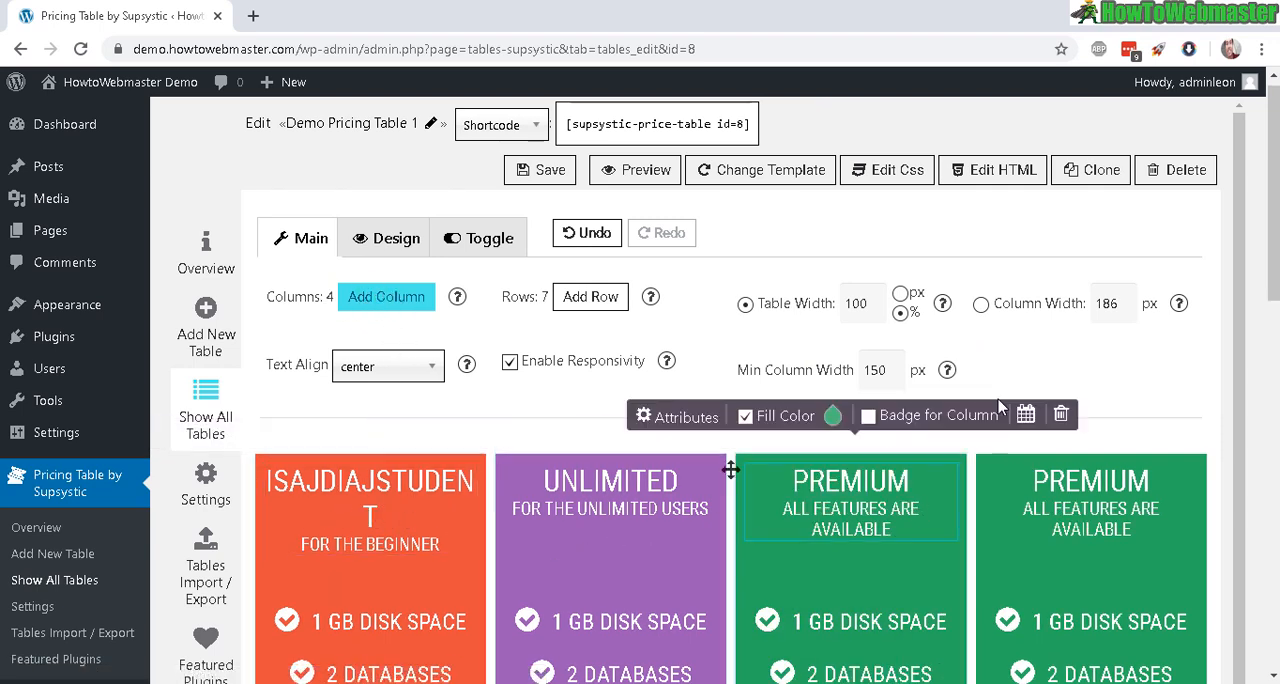
pyautogui.scroll(-1, 1000, 405)
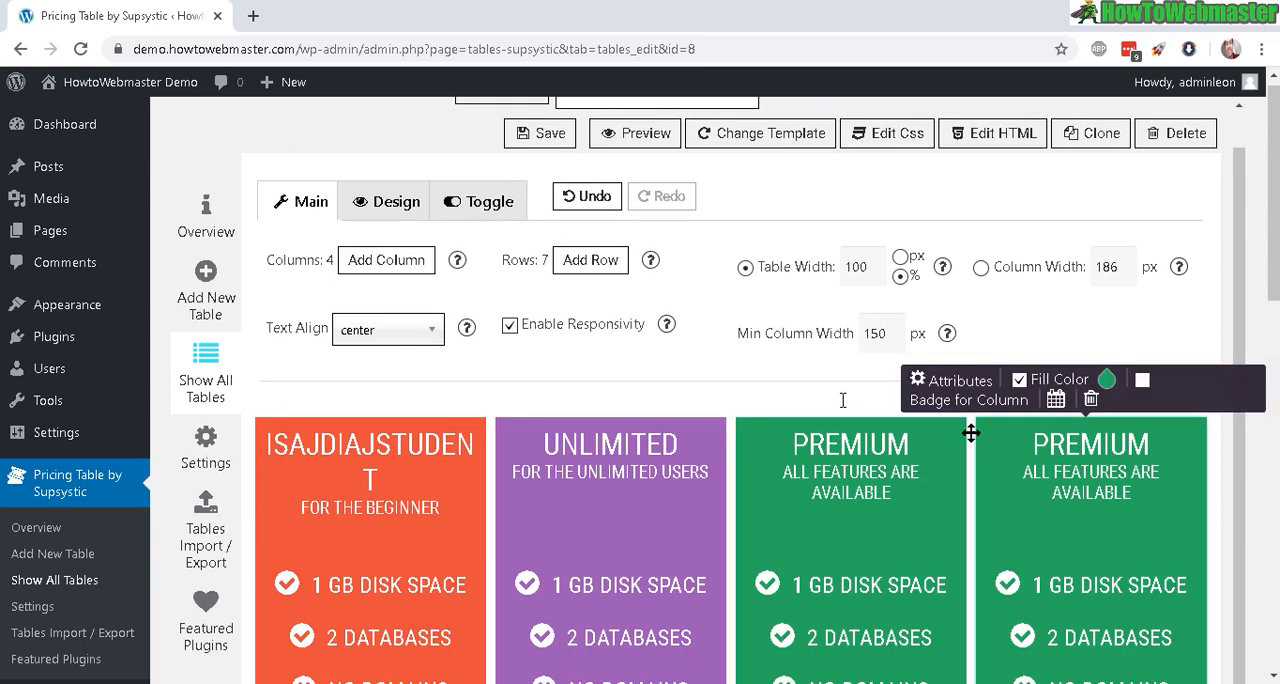
pyautogui.click(1095, 400)
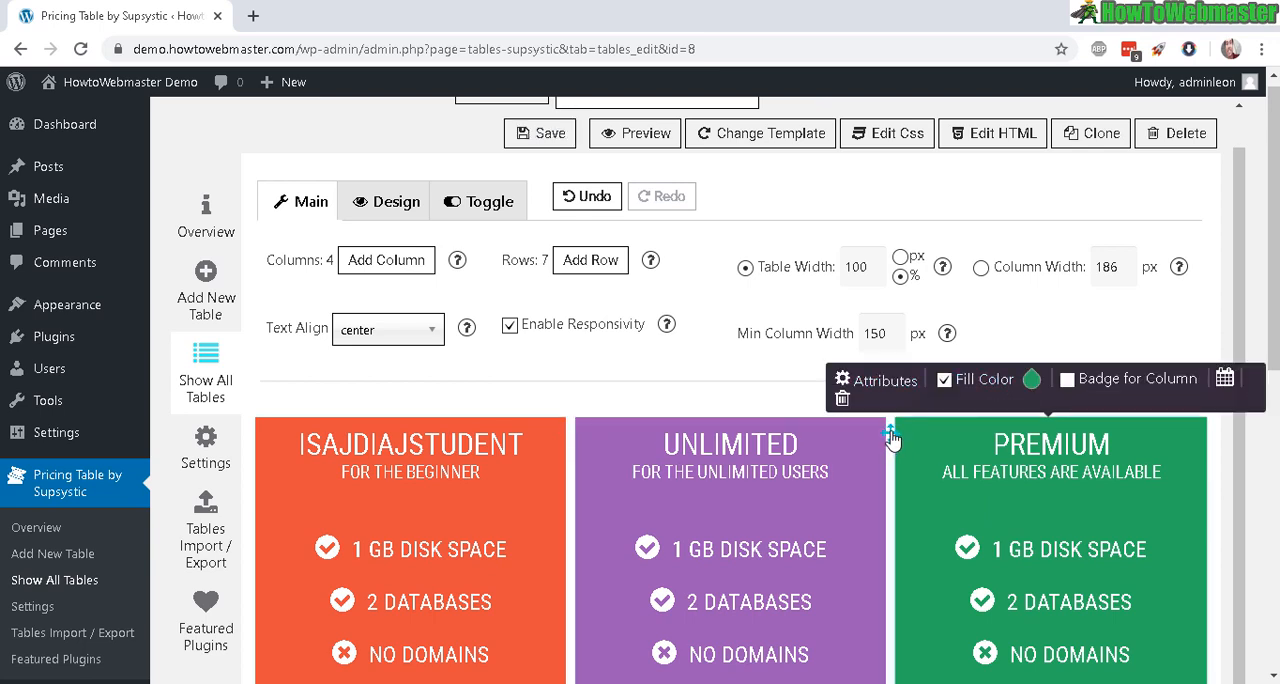
# Step: Move the green Premium column to the first position in the pricing table
pyautogui.moveTo(892, 438); pyautogui.dragTo(608, 452)
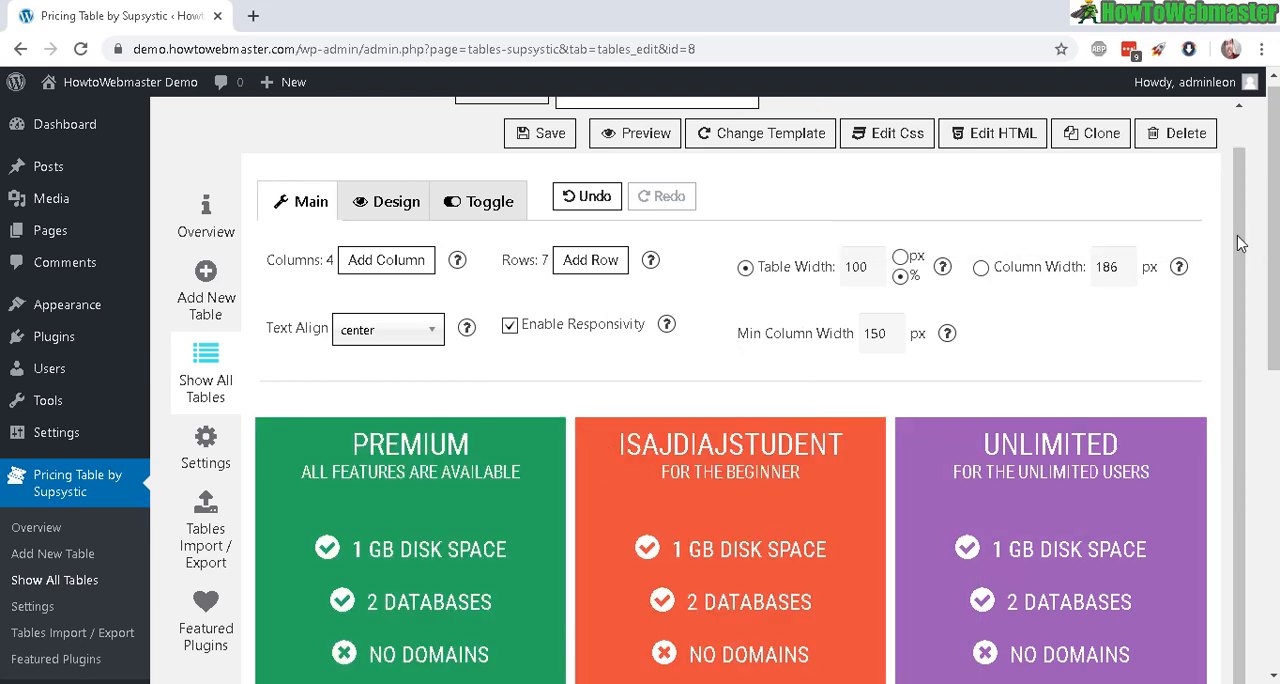
pyautogui.moveTo(1273, 243); pyautogui.dragTo(1273, 245)
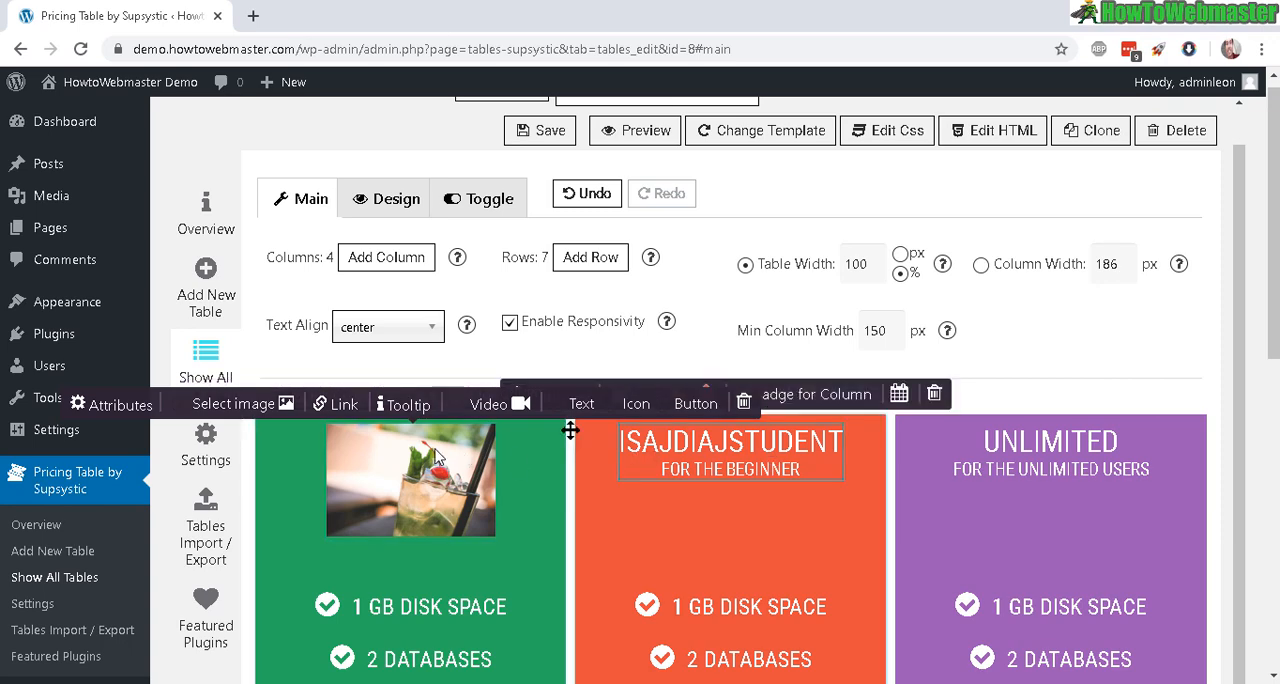
# Step: Replace the heading of the orange column with the Minion image holding a brown object from the media library
pyautogui.click(622, 449)
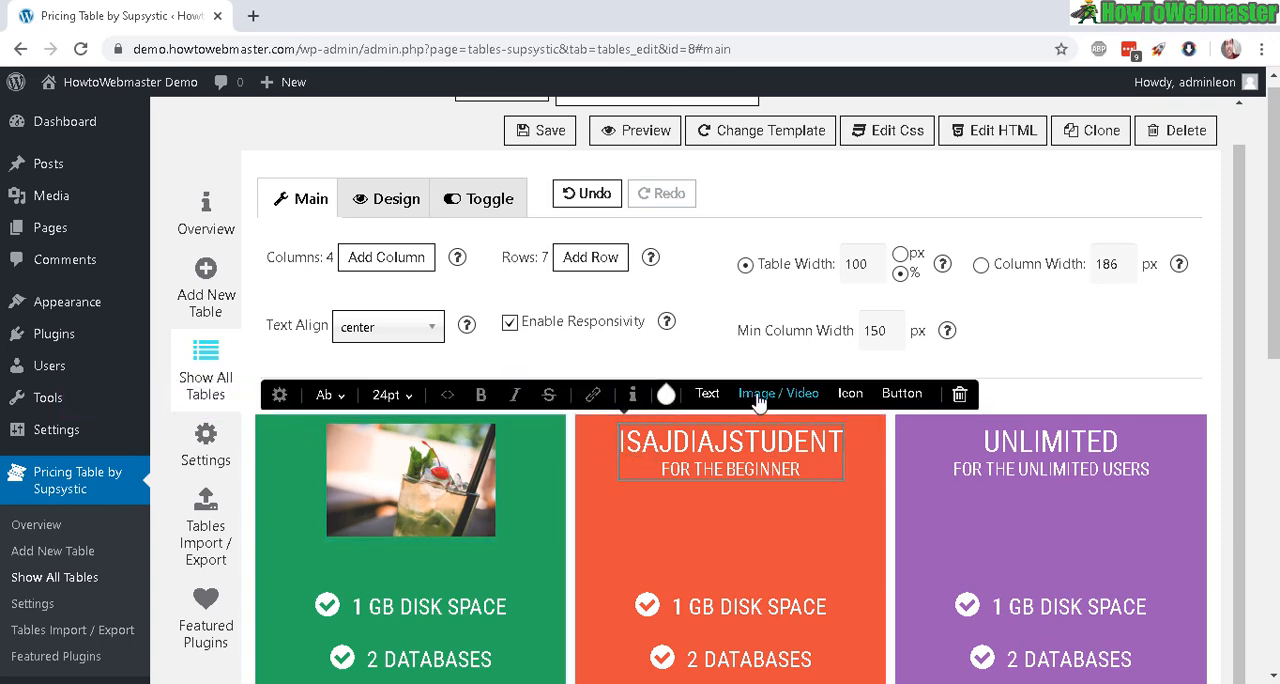
pyautogui.click(759, 396)
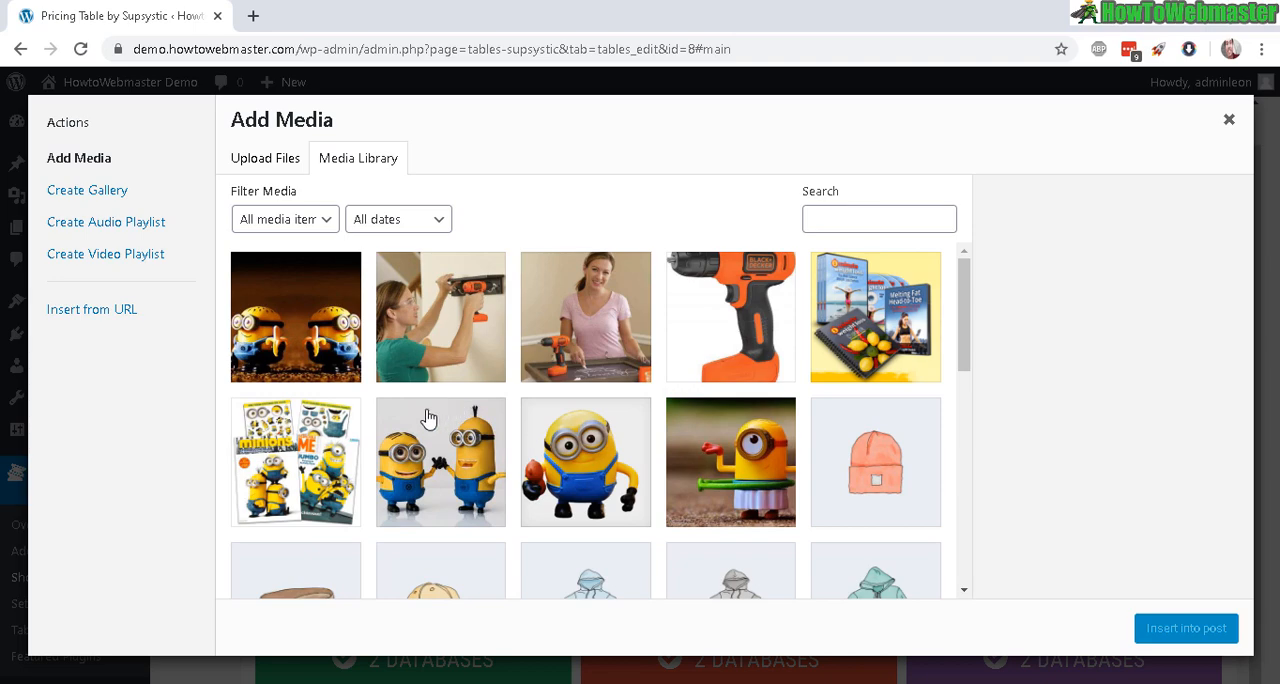
pyautogui.click(593, 475)
pyautogui.click(1186, 628)
# Step: Review the table's columns down to the sign-up buttons and examine the Design and Toggle settings
pyautogui.scroll(-5, 1270, 590)
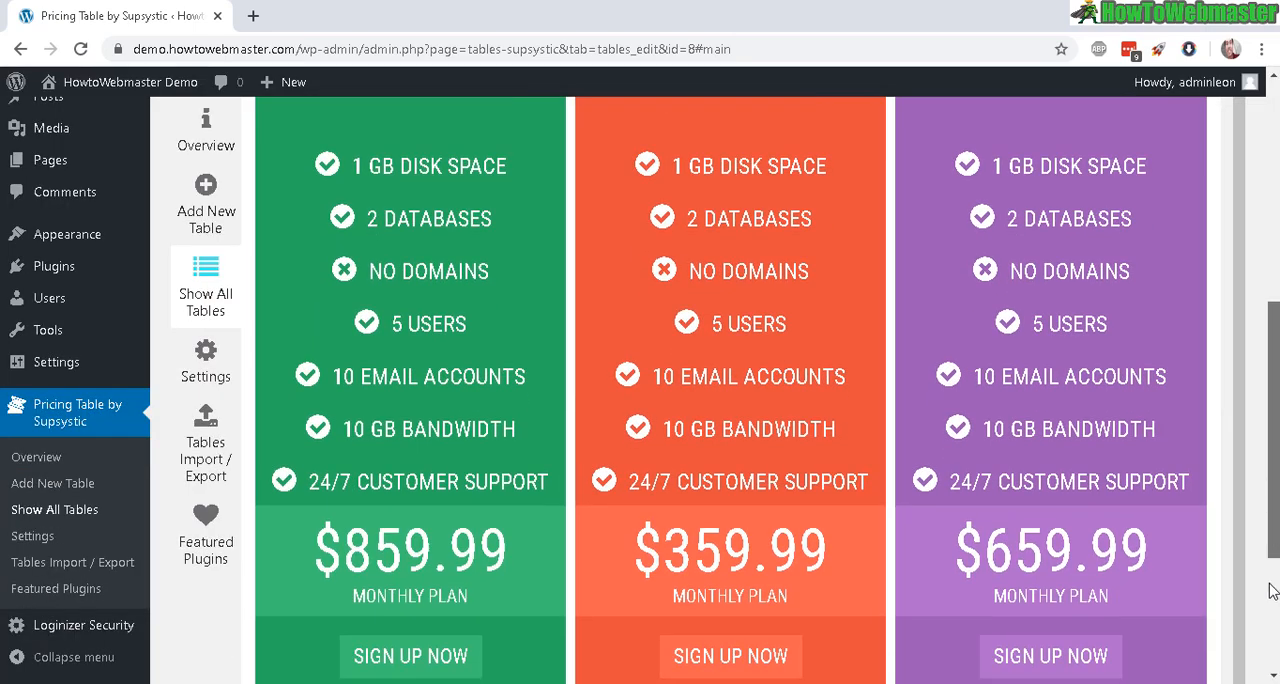
pyautogui.scroll(-3, 1270, 600)
pyautogui.scroll(10, 1262, 403)
pyautogui.scroll(-6, 1260, 429)
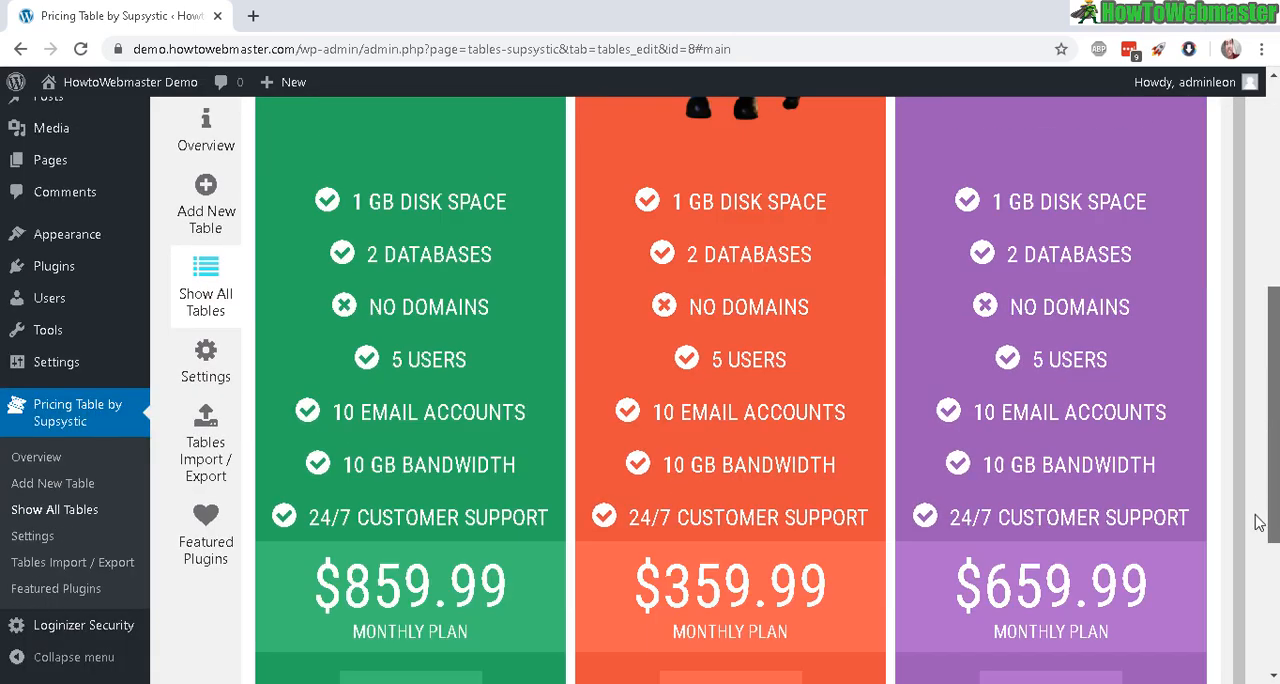
pyautogui.scroll(-2, 1258, 523)
pyautogui.scroll(6, 1258, 500)
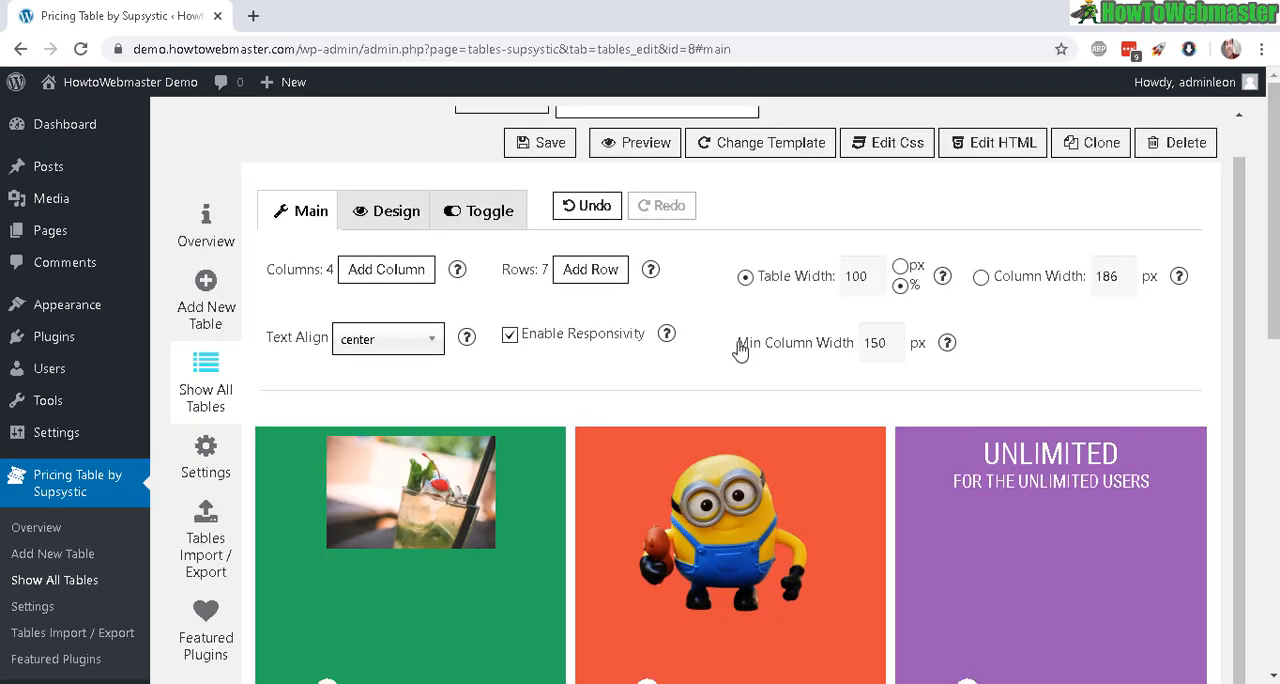
pyautogui.click(398, 214)
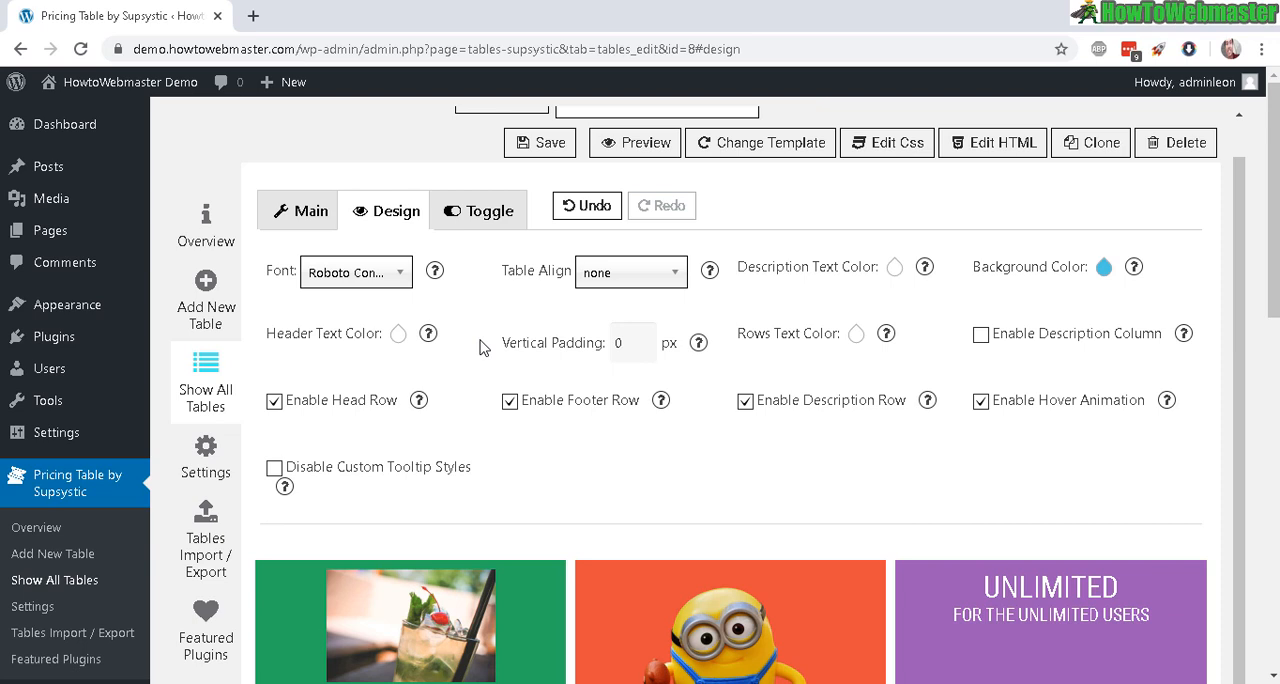
pyautogui.click(457, 210)
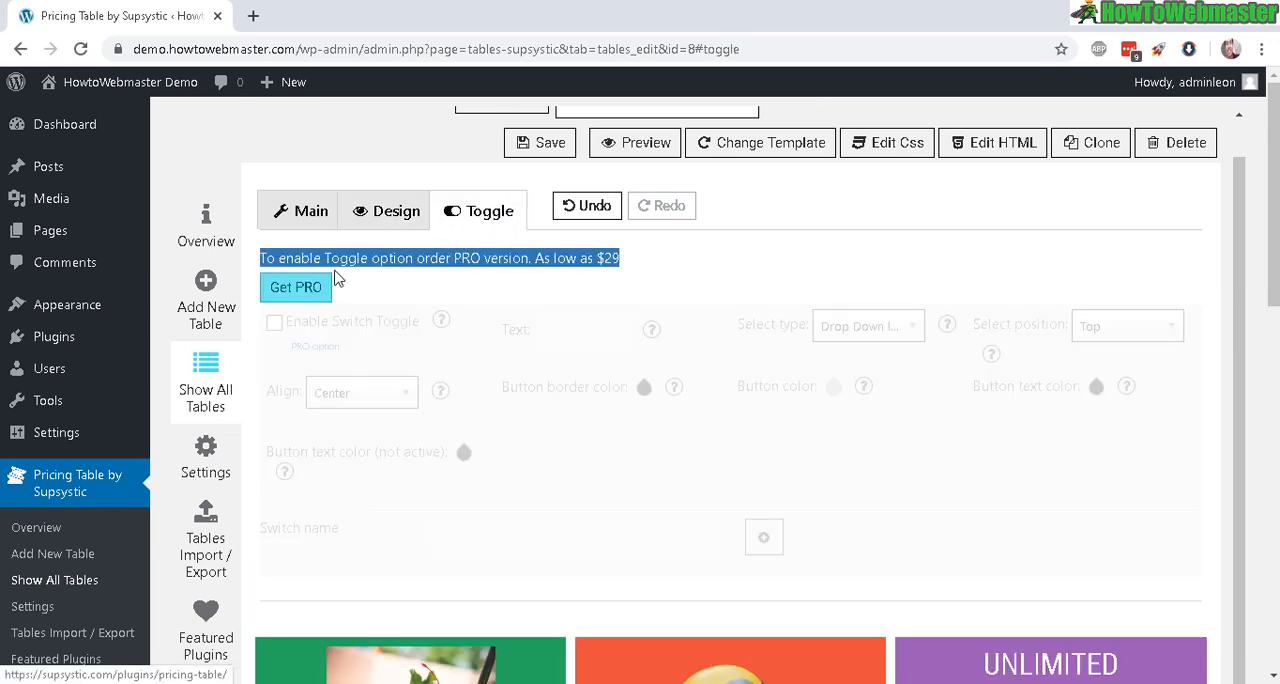
pyautogui.click(272, 222)
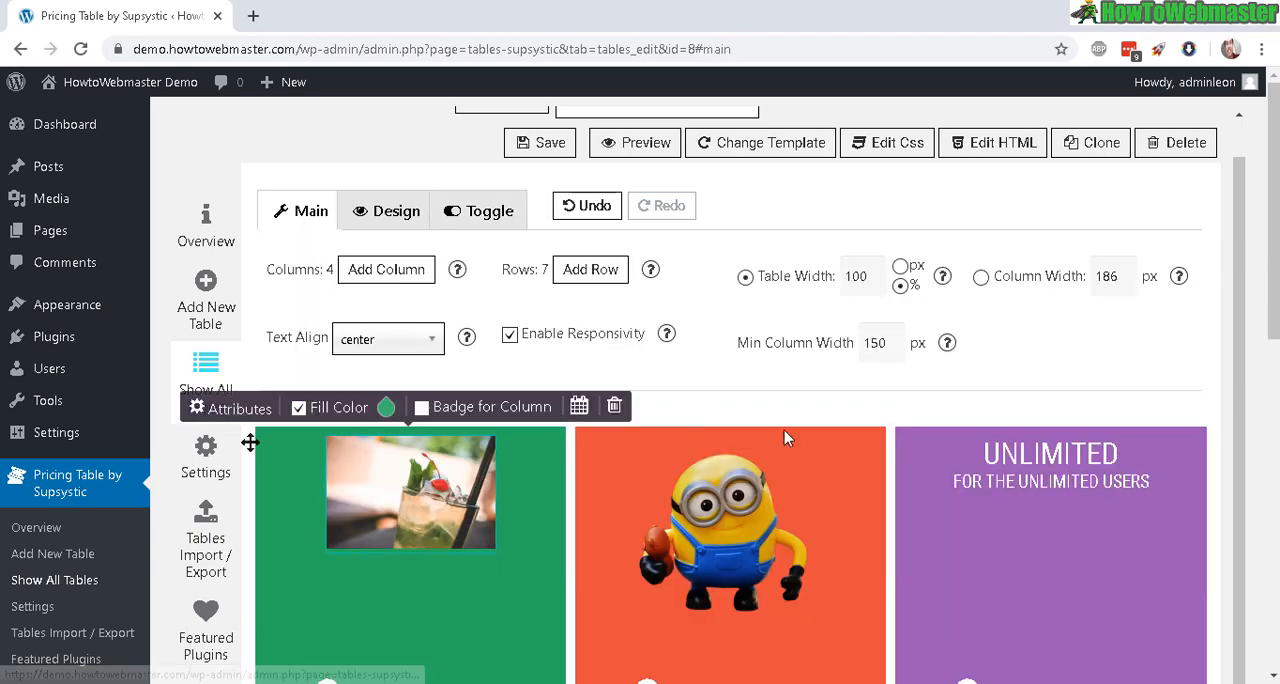
# Step: Look over the finished table and copy its shortcode [supsystic-price-table id=8]
pyautogui.scroll(-5, 891, 437)
pyautogui.scroll(-3, 1249, 610)
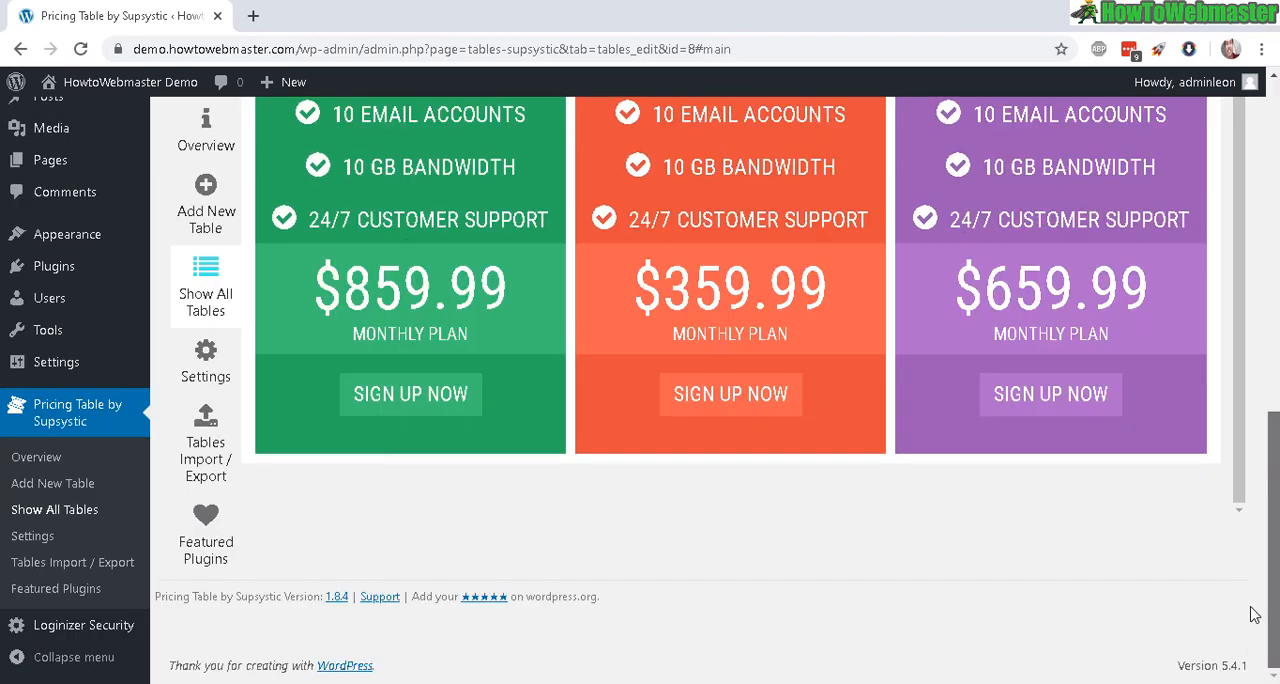
pyautogui.scroll(6, 1249, 610)
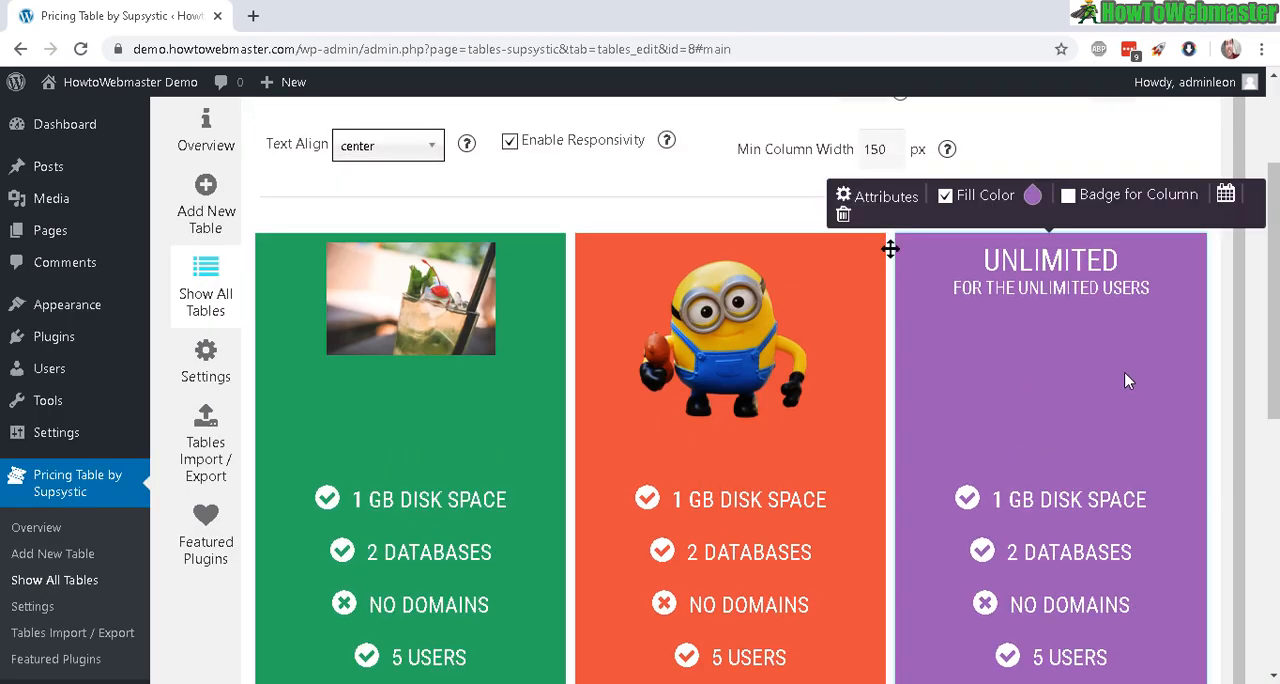
pyautogui.scroll(3, 894, 249)
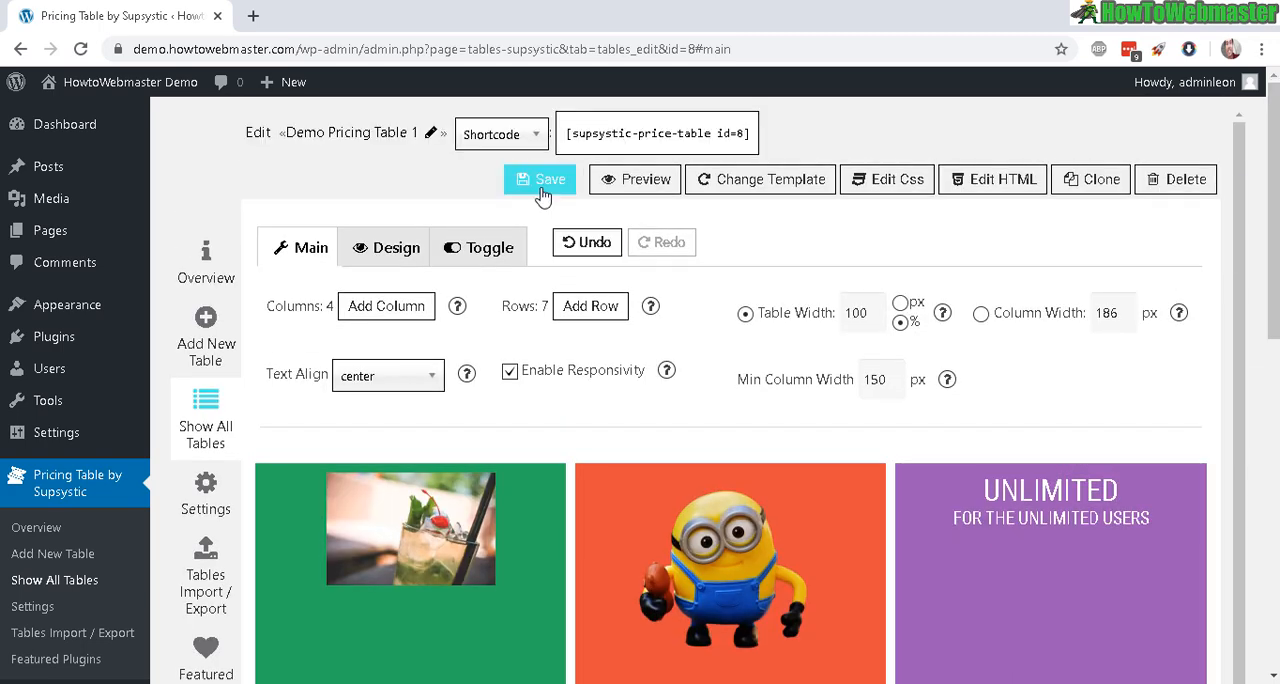
pyautogui.click(688, 140)
pyautogui.rightClick(688, 140)
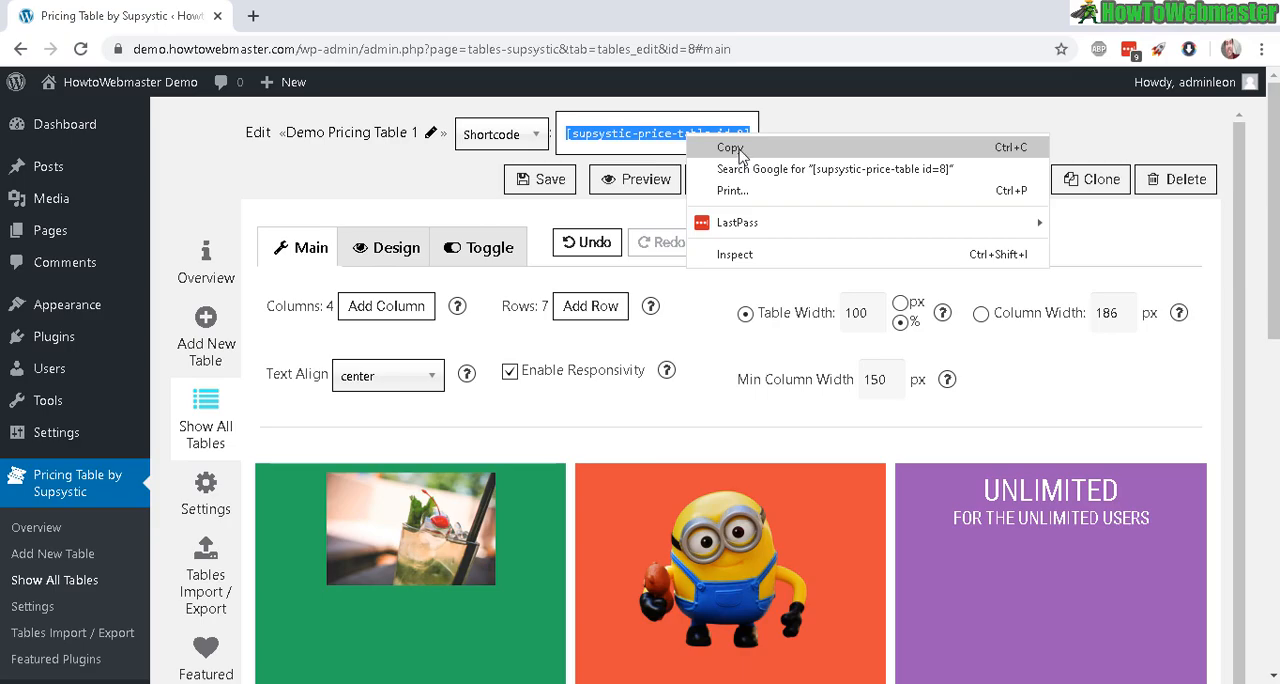
pyautogui.click(742, 156)
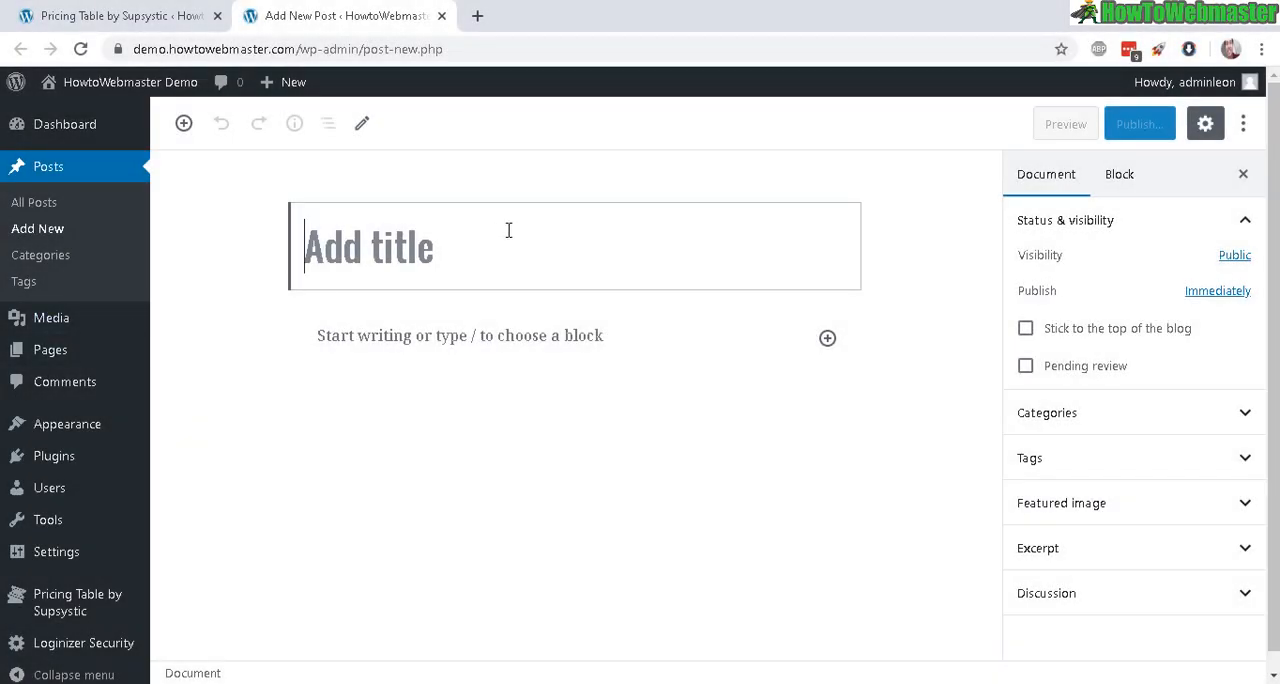
# Step: Title the new post "table price 1" and paste the shortcode [supsystic-price-table id=8] into its body
pyautogui.write('table price 1')
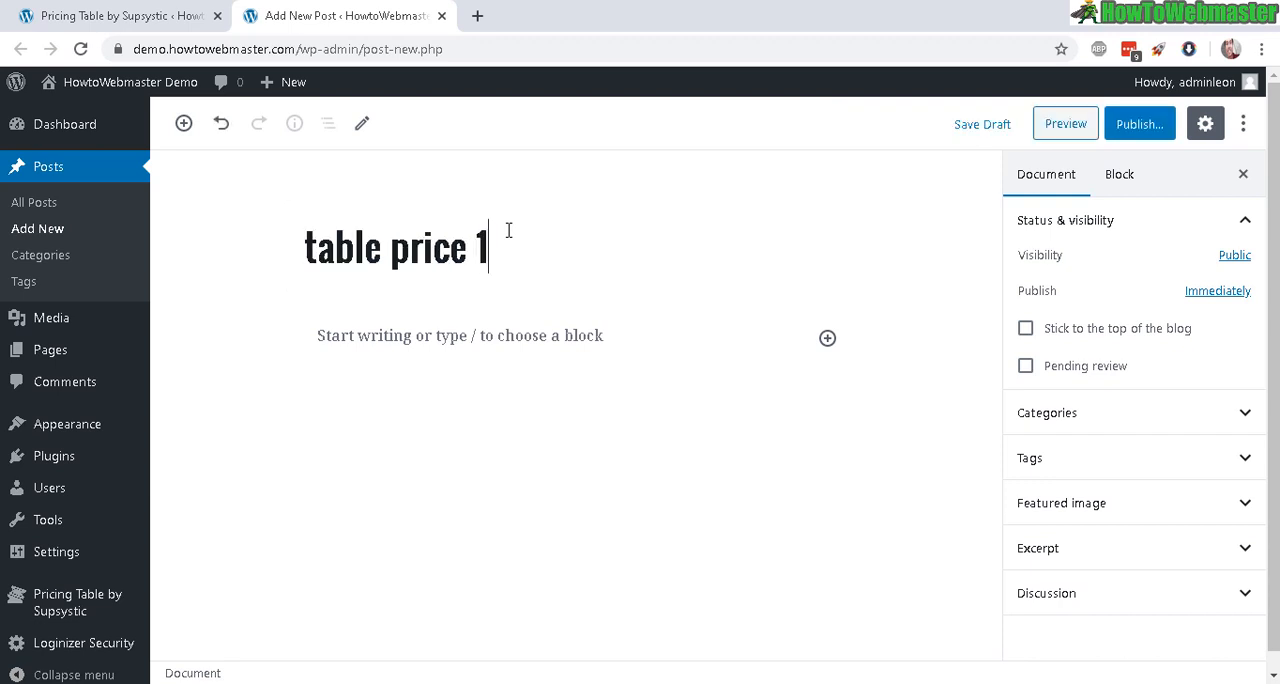
pyautogui.rightClick(508, 333)
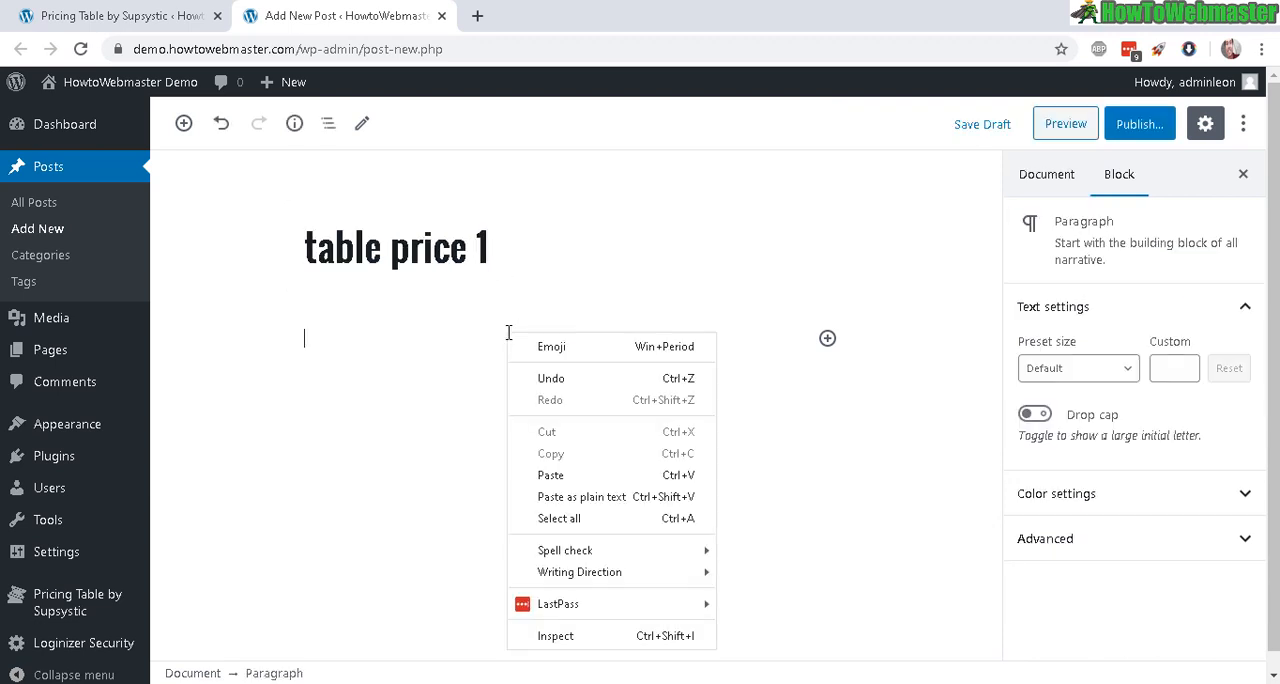
pyautogui.click(586, 476)
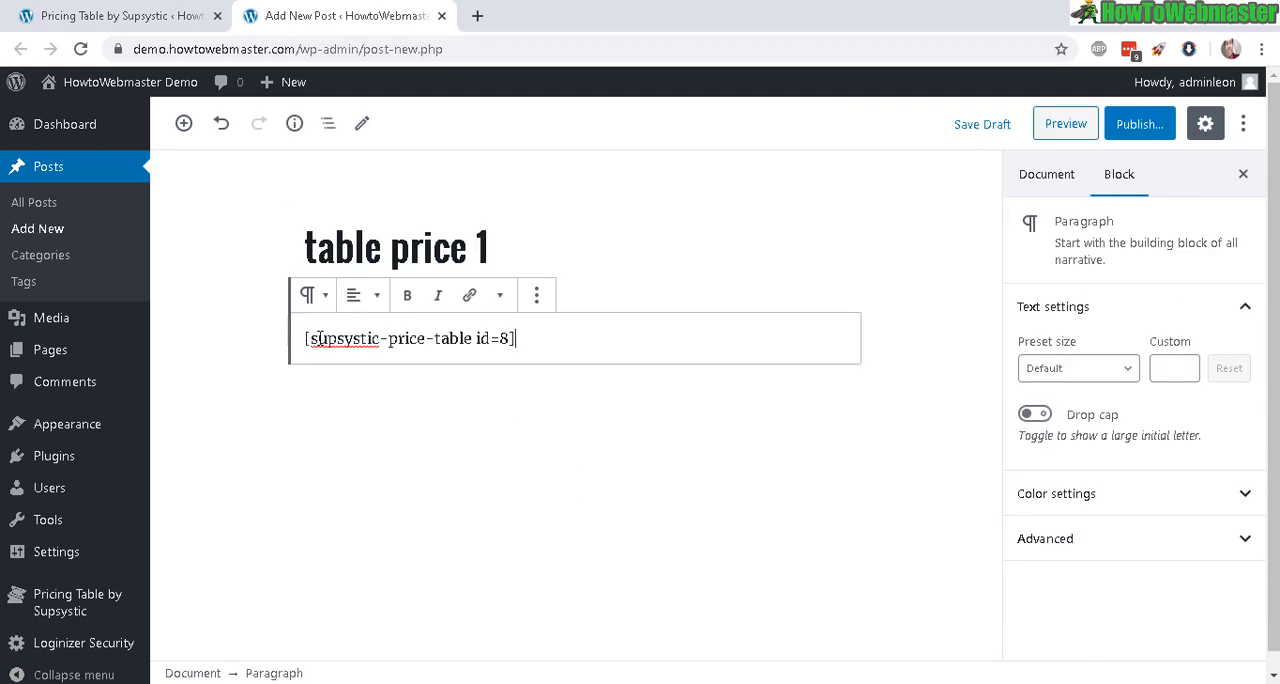
pyautogui.moveTo(275, 355); pyautogui.dragTo(346, 367)
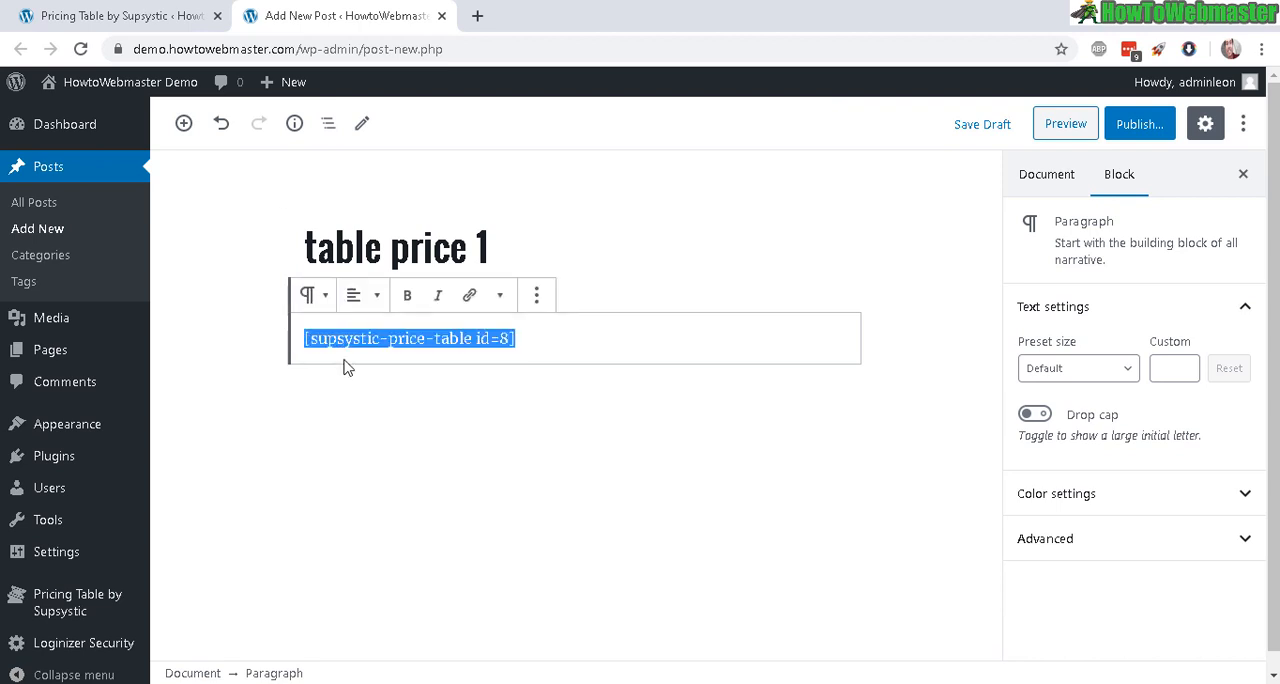
pyautogui.click(745, 451)
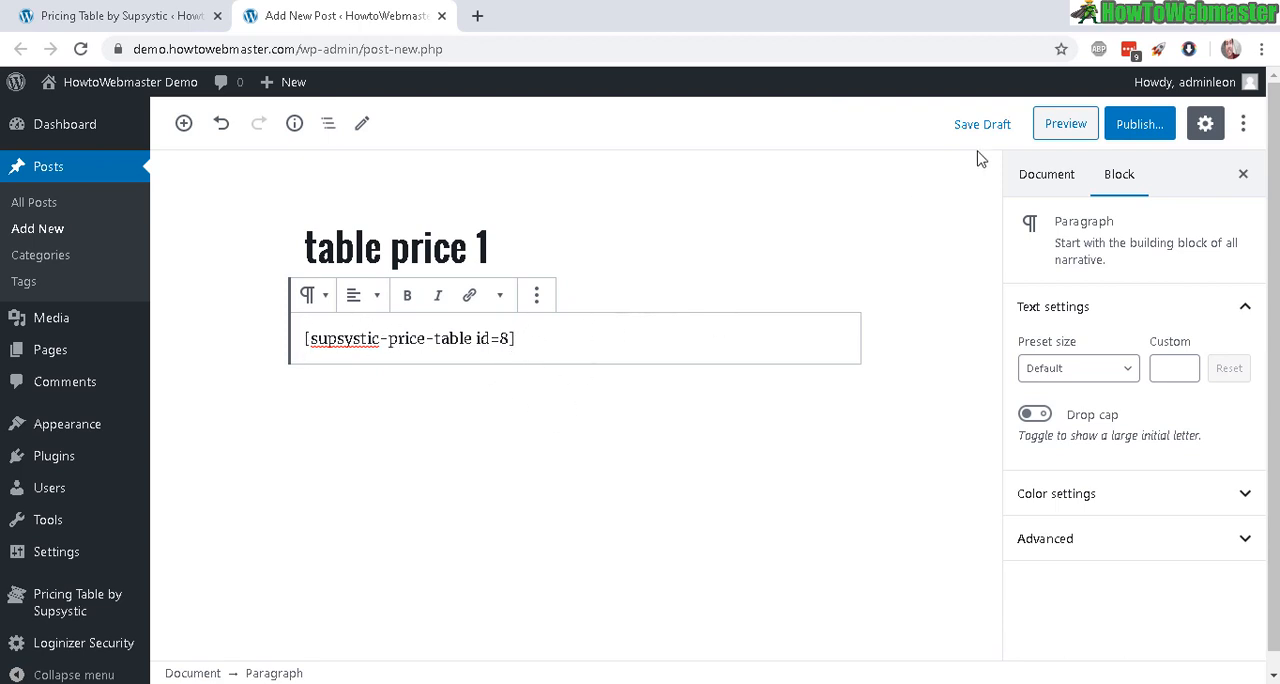
# Step: Preview the post and inspect the pricing table from its images down to the sign-up buttons
pyautogui.click(1061, 126)
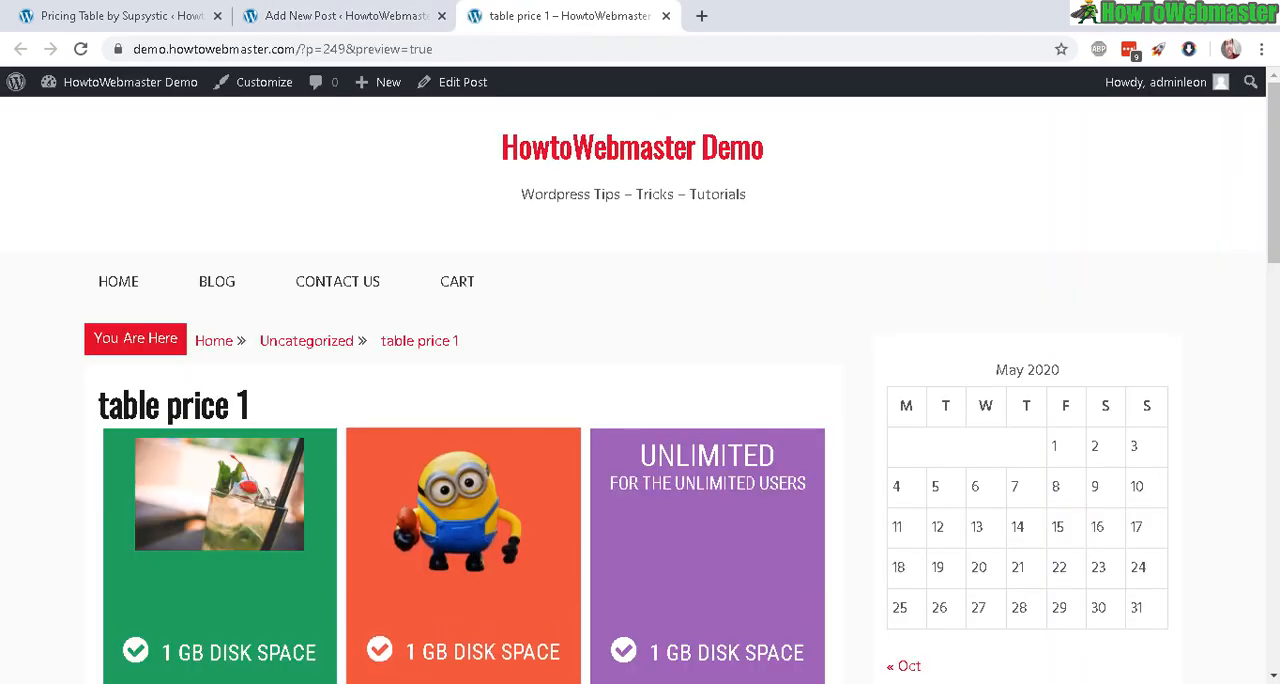
pyautogui.moveTo(1272, 172); pyautogui.dragTo(1272, 391)
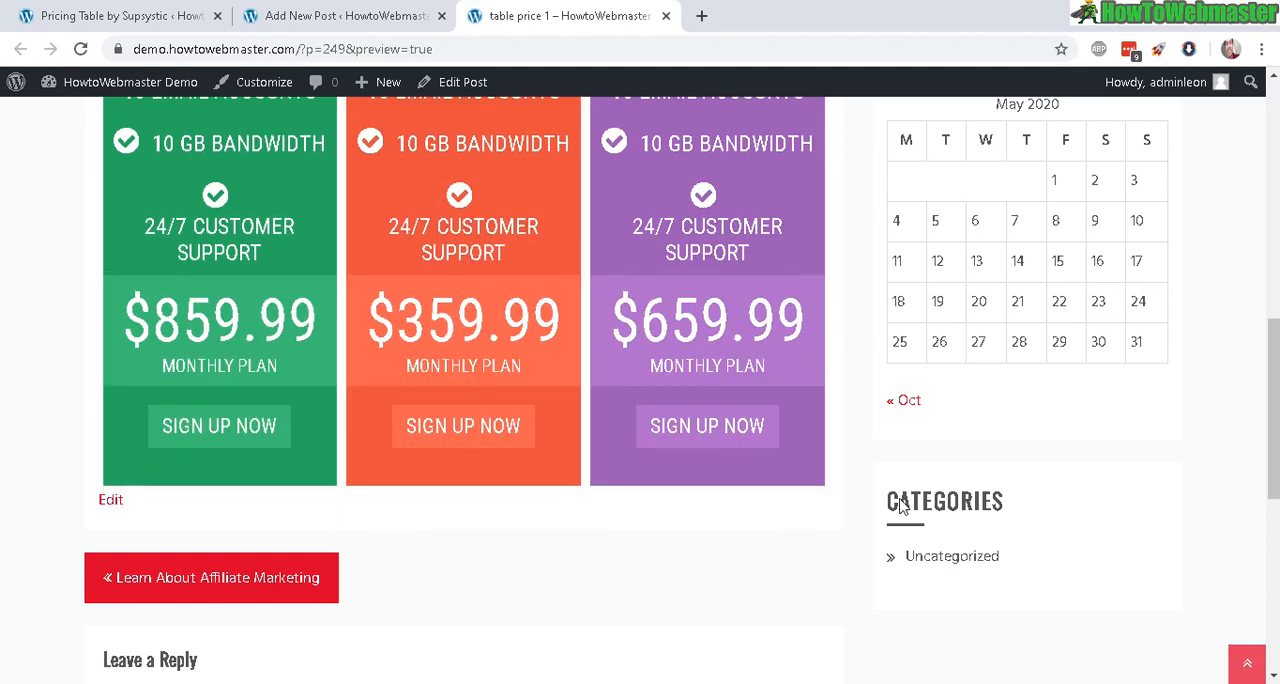
pyautogui.scroll(4, 686, 569)
pyautogui.scroll(3, 640, 390)
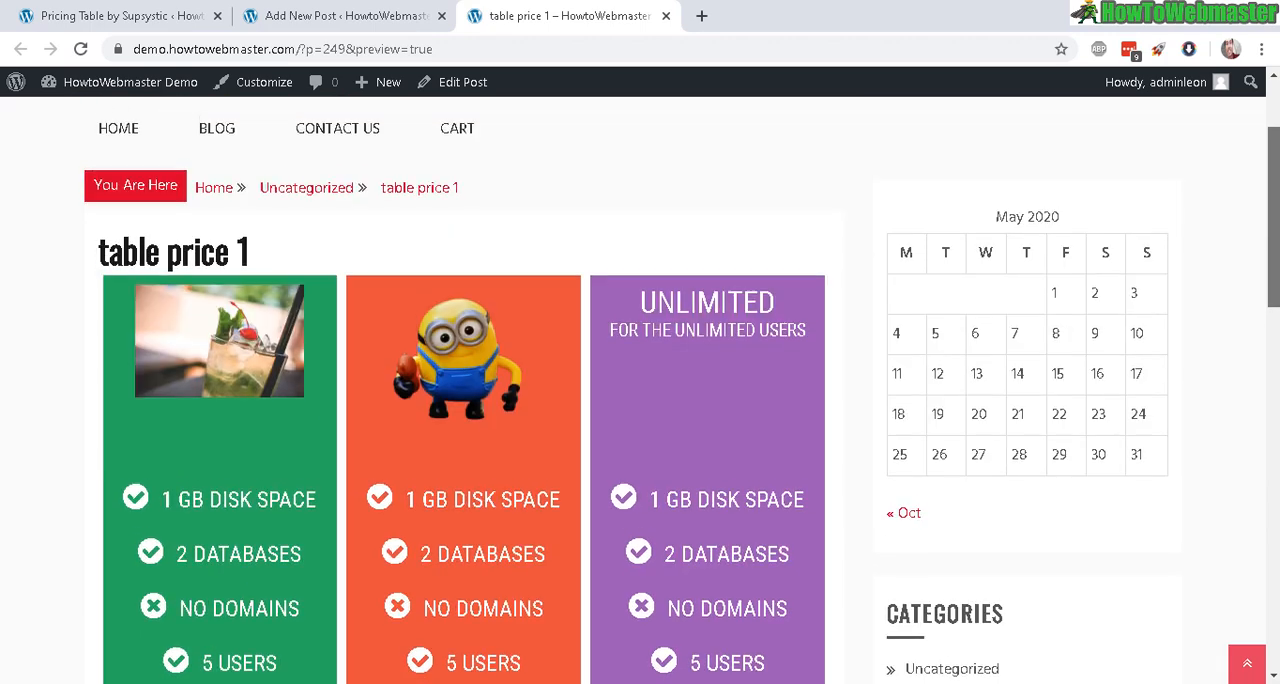